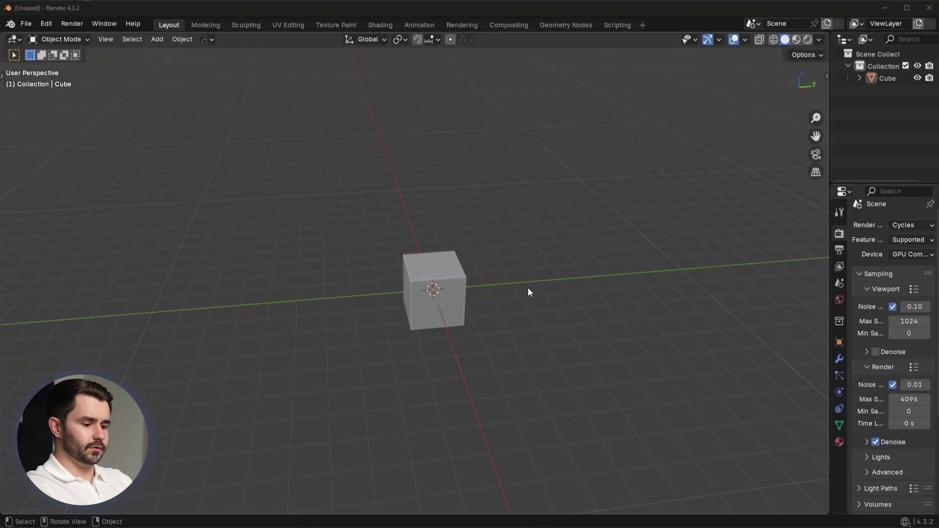
- Switch the viewport to Rendered shading and light the scene with the MaterialWorks HDRI
{"action": "left_click", "coordinate": [531, 287]}
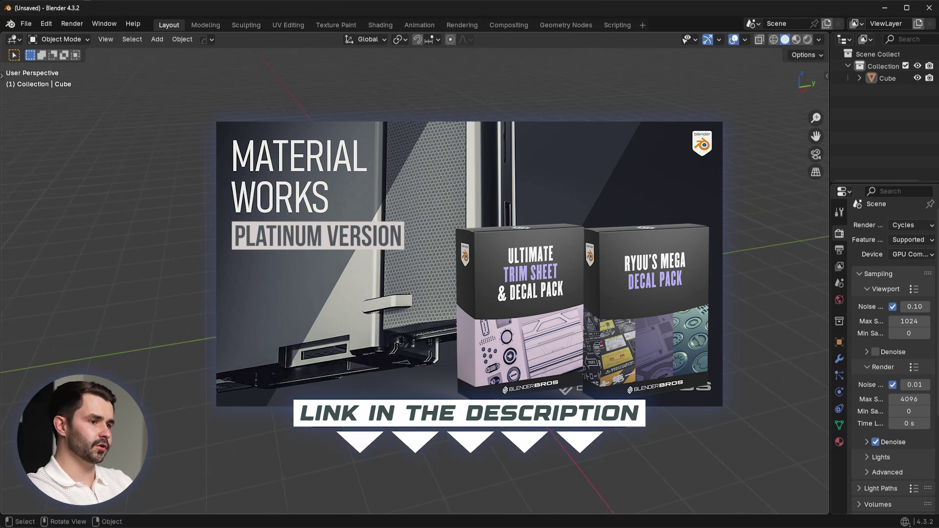
{"action": "key", "text": "z"}
{"action": "left_click", "coordinate": [638, 326]}
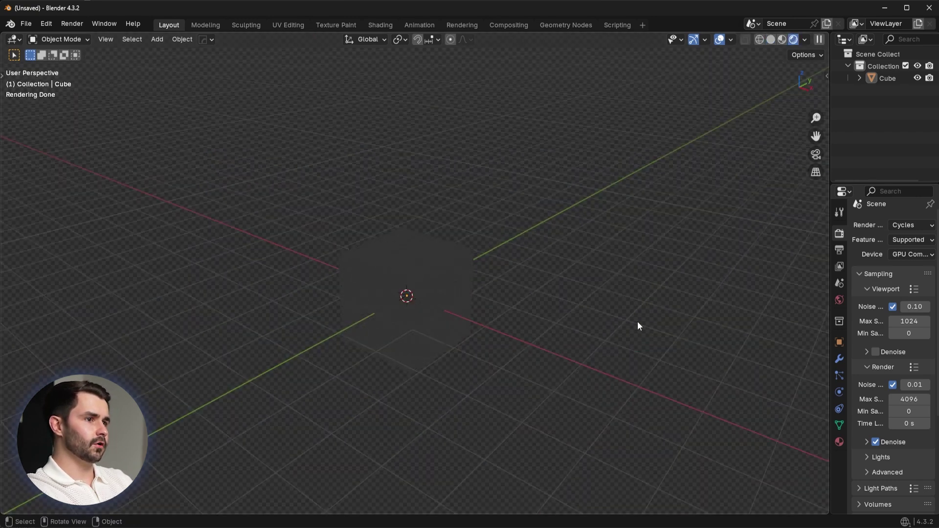
{"action": "key", "text": "n"}
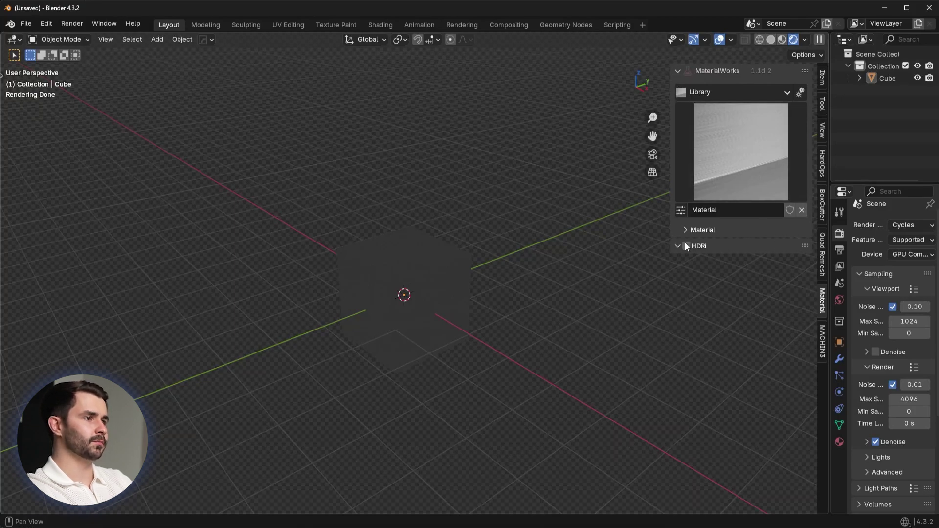
{"action": "left_click", "coordinate": [686, 246]}
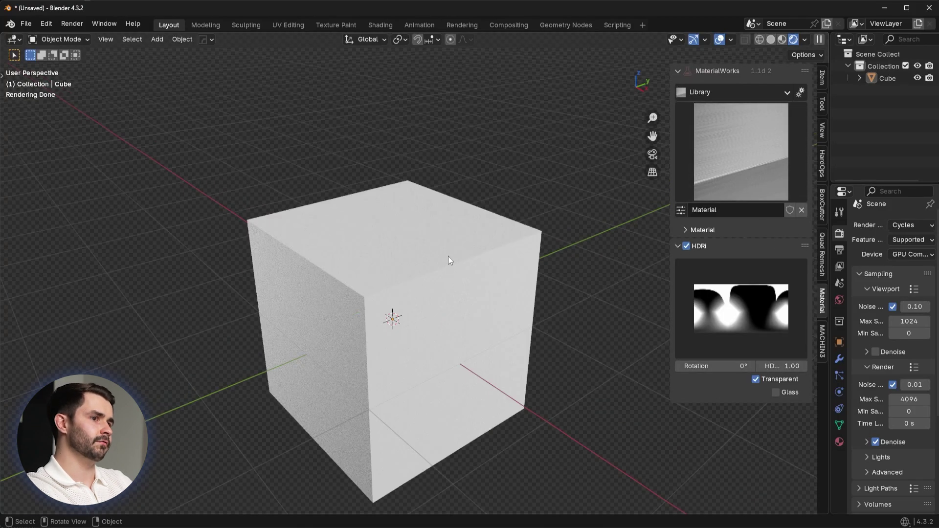
- Add a HardOps bevel with a 30° angle to the cube
{"action": "left_click", "coordinate": [448, 256]}
{"action": "key", "text": "q"}
{"action": "left_click", "coordinate": [442, 265]}
{"action": "left_click", "coordinate": [440, 268]}
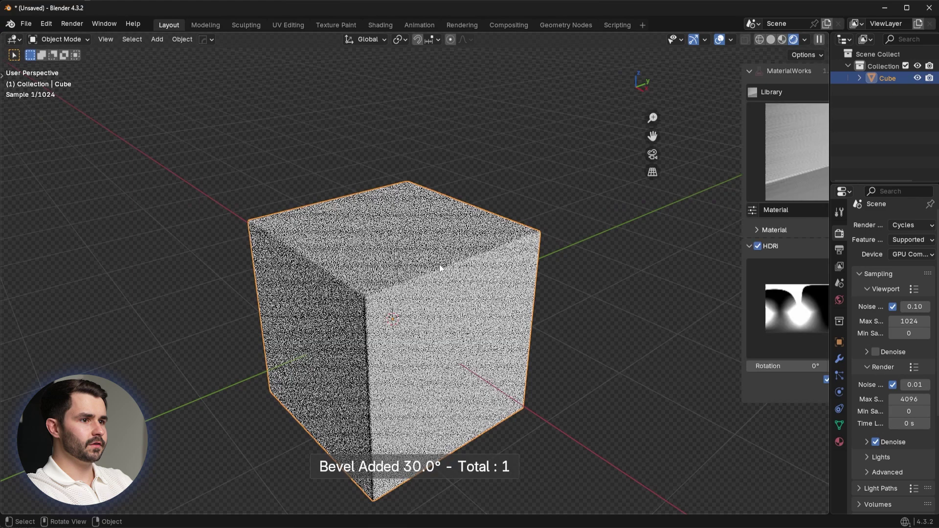
- Add a plane and move it down along Z to just beneath the cube's base
{"action": "key", "text": "shift+a"}
{"action": "mouse_move", "coordinate": [574, 256]}
{"action": "left_click", "coordinate": [640, 268]}
{"action": "scroll", "coordinate": [474, 295], "scroll_direction": "down", "scroll_amount": 3}
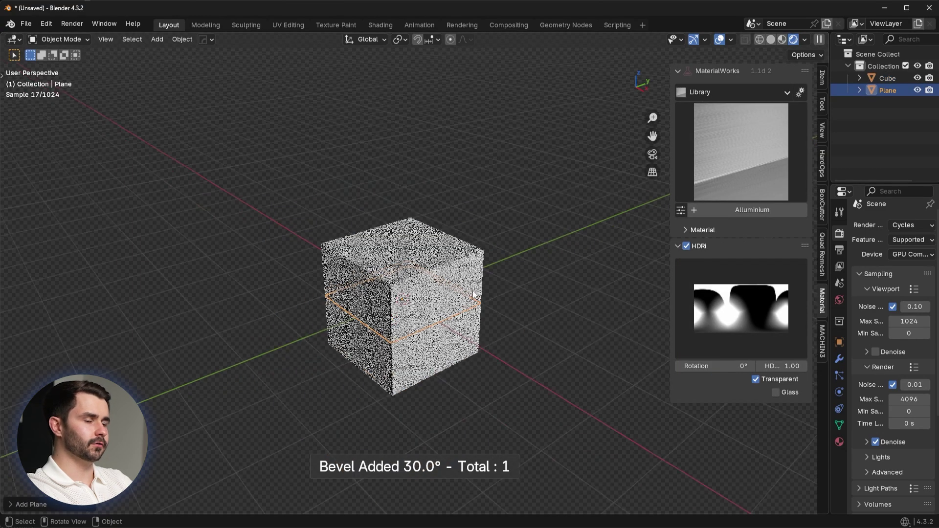
{"action": "key", "text": "g"}
{"action": "key", "text": "z"}
{"action": "left_click", "coordinate": [465, 345]}
{"action": "key", "text": "g"}
{"action": "key", "text": "z"}
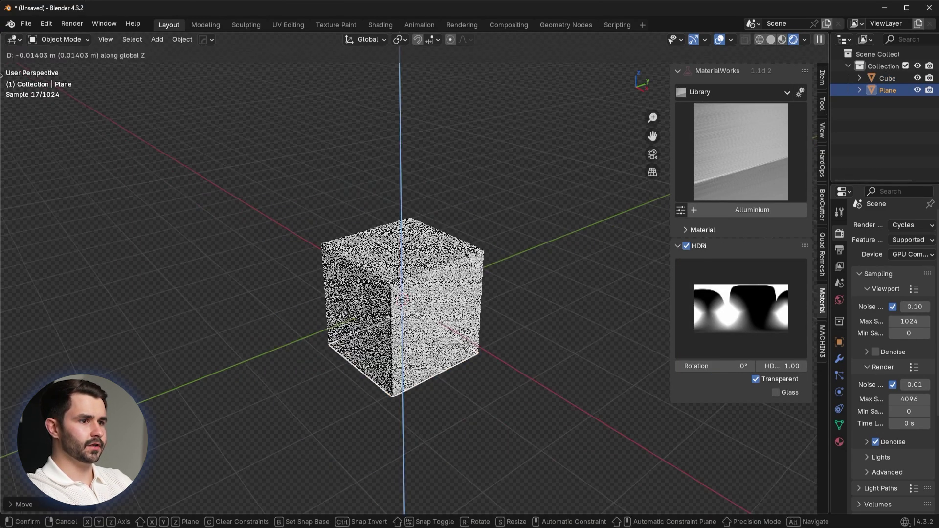
{"action": "left_click", "coordinate": [466, 346]}
- Scale the plane up into a large floor around the cube and apply its scale
{"action": "key", "text": "s"}
{"action": "left_click", "coordinate": [490, 297]}
{"action": "key", "text": "ctrl+a"}
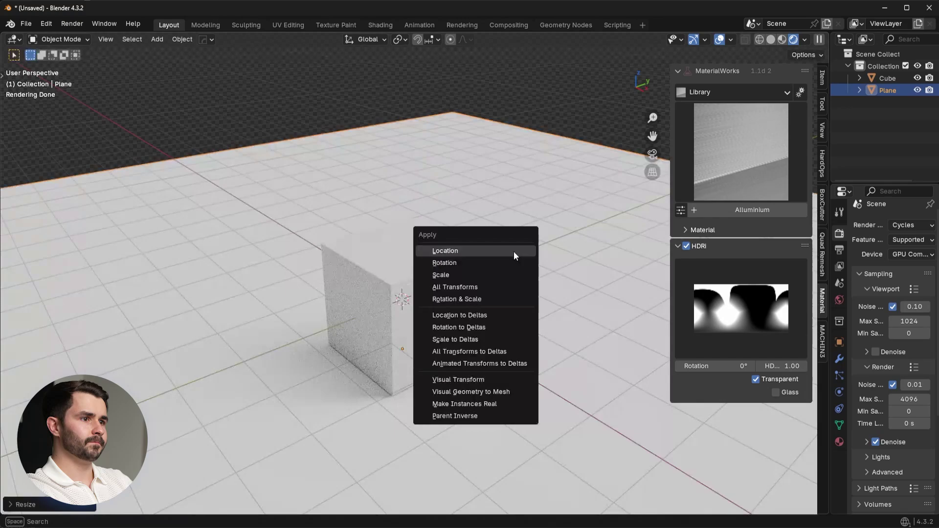
{"action": "left_click", "coordinate": [497, 274]}
- Assign the Alluminium material from the MaterialWorks library to the floor plane and to the cube
{"action": "left_click", "coordinate": [725, 161]}
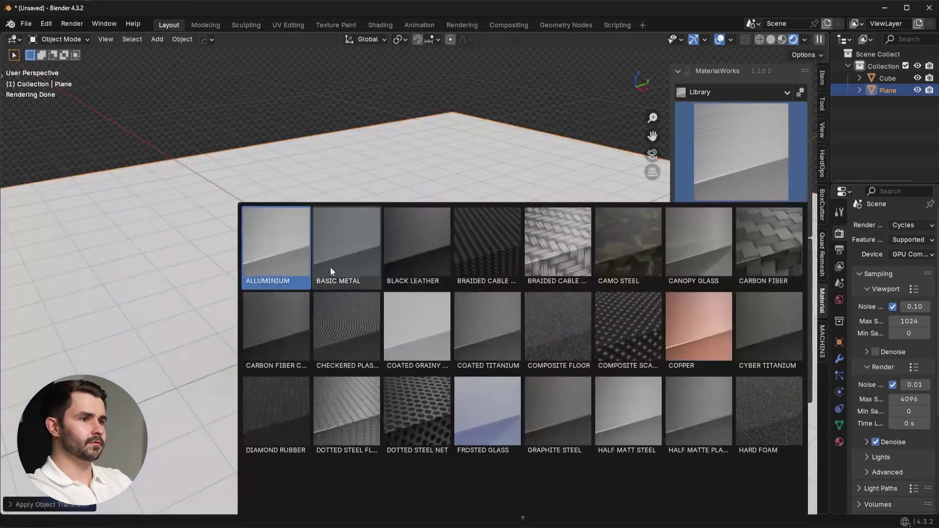
{"action": "left_click", "coordinate": [285, 258]}
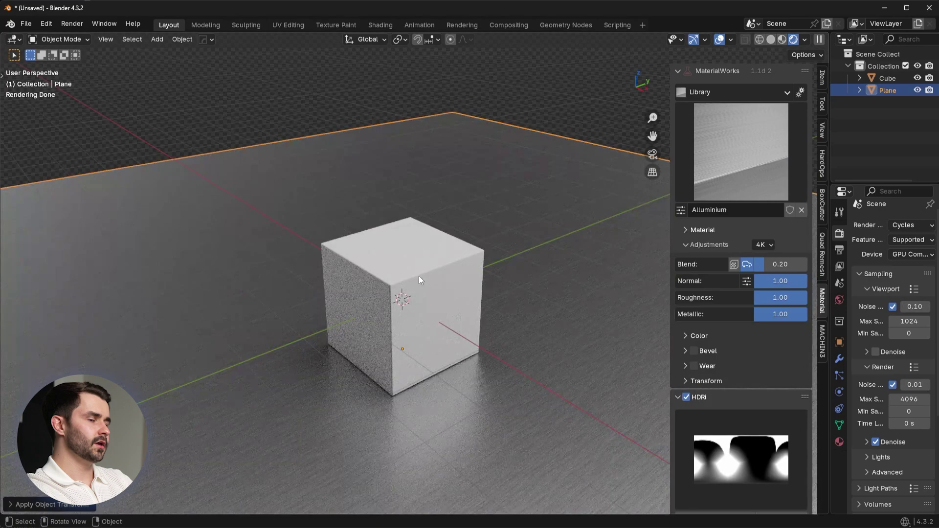
{"action": "left_click", "coordinate": [419, 277]}
{"action": "left_click", "coordinate": [775, 129]}
{"action": "left_click", "coordinate": [281, 242]}
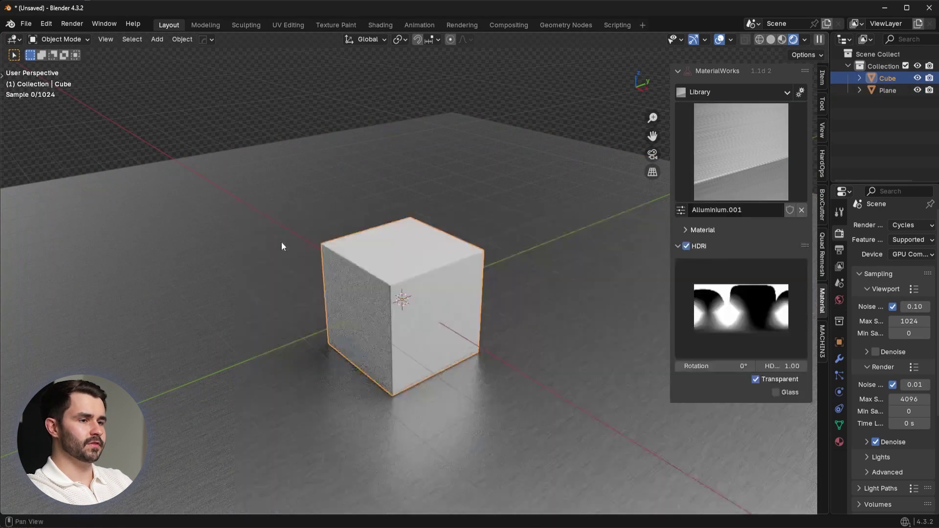
- Examine the brushed metal surface and beveled edges of the cube from near and far
{"action": "scroll", "coordinate": [451, 222], "scroll_direction": "up", "scroll_amount": 5}
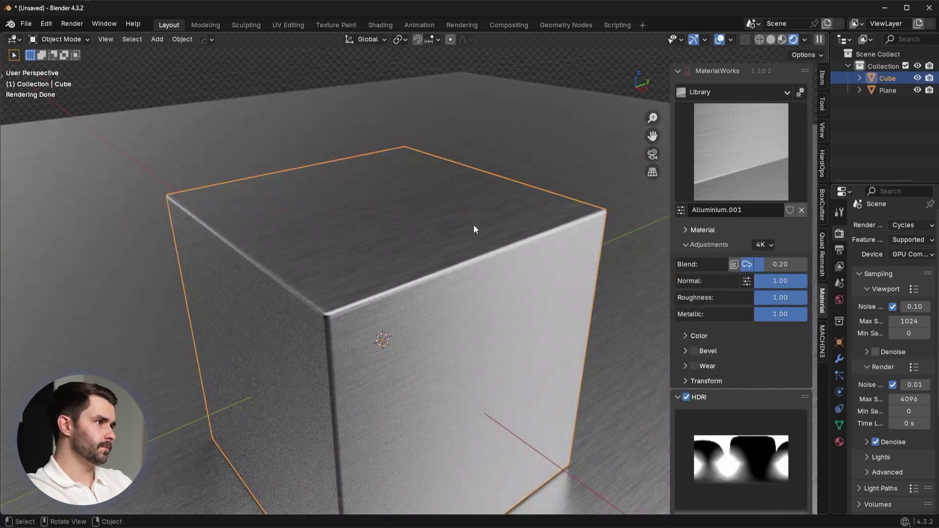
{"action": "middle_click_drag", "start_coordinate": [474, 227], "coordinate": [498, 242]}
{"action": "scroll", "coordinate": [498, 242], "scroll_direction": "down", "scroll_amount": 4}
{"action": "middle_click_drag", "start_coordinate": [411, 284], "coordinate": [525, 268]}
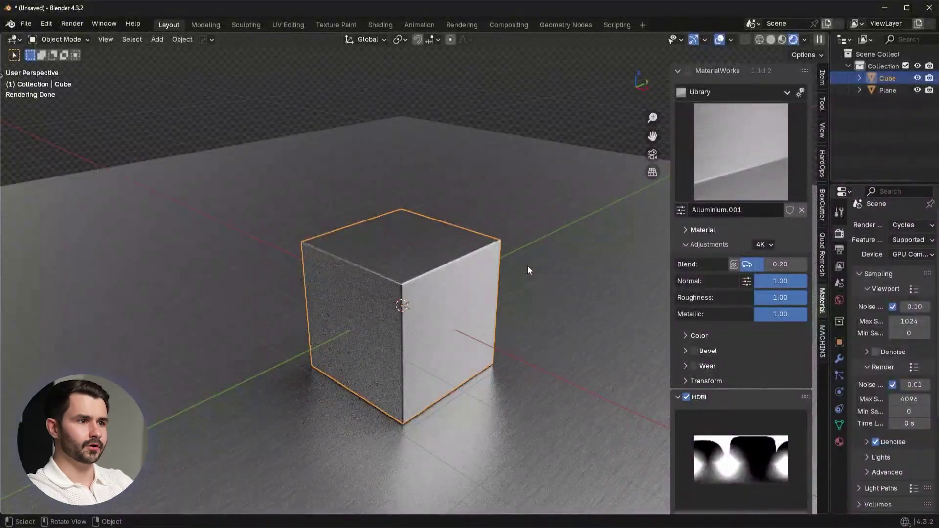
{"action": "mouse_move", "coordinate": [476, 328]}
{"action": "middle_mouse_down"}
{"action": "mouse_move", "coordinate": [439, 331]}
{"action": "mouse_move", "coordinate": [472, 319]}
{"action": "middle_mouse_up"}
{"action": "scroll", "coordinate": [439, 323], "scroll_direction": "up", "scroll_amount": 4}
{"action": "scroll", "coordinate": [472, 319], "scroll_direction": "down", "scroll_amount": 3}
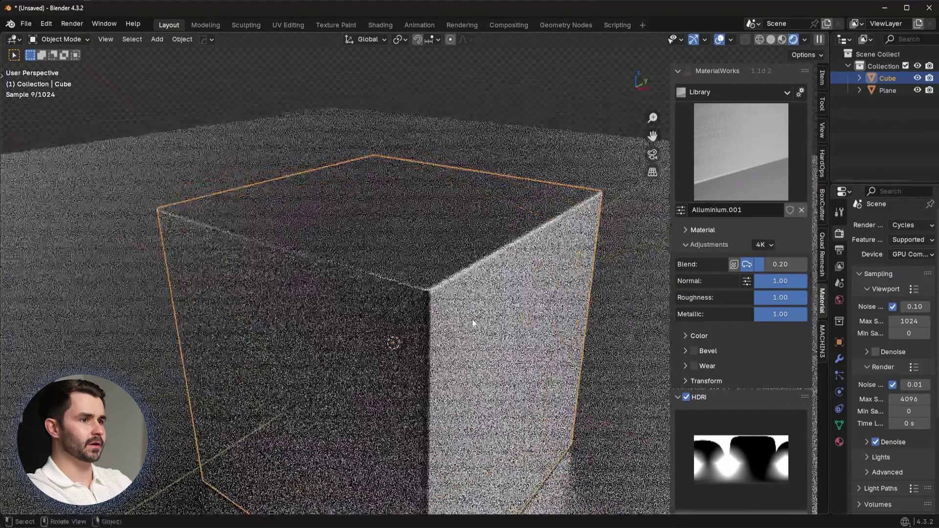
- Try the Camo Steel material on the cube, and put Alluminium back on it
{"action": "left_click", "coordinate": [729, 125]}
{"action": "left_click", "coordinate": [633, 247]}
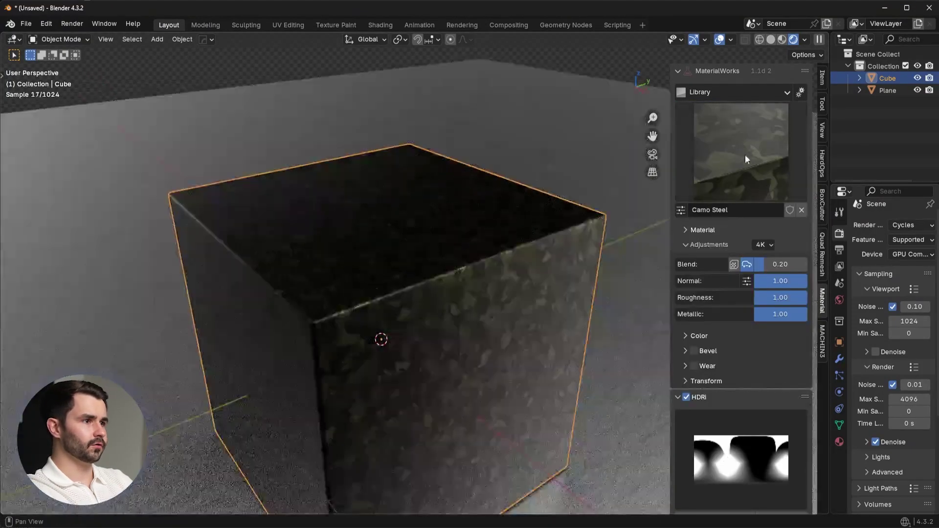
{"action": "left_click", "coordinate": [744, 159]}
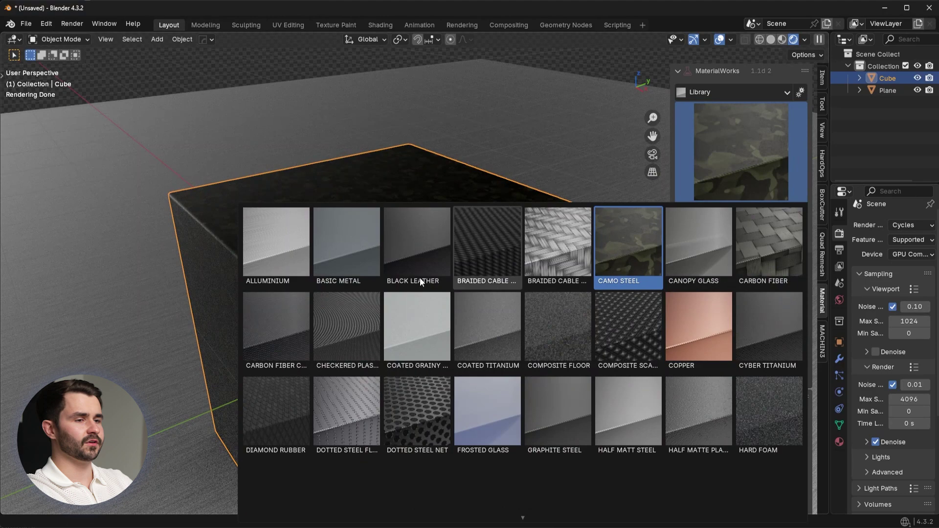
{"action": "left_click", "coordinate": [280, 251]}
- Turn on Wear for the cube's material to preview the scratches, and turn it off again
{"action": "left_click", "coordinate": [737, 92]}
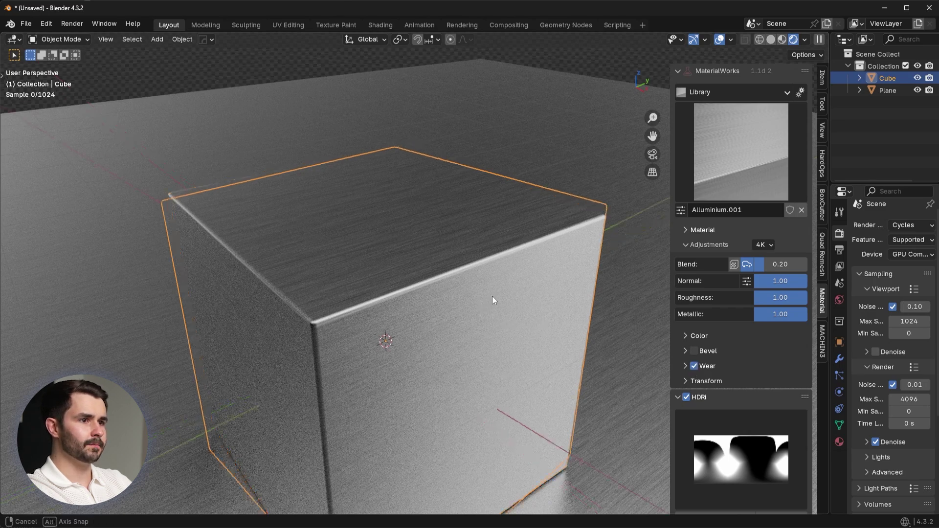
{"action": "scroll", "coordinate": [492, 295], "scroll_direction": "up", "scroll_amount": 6}
{"action": "scroll", "coordinate": [420, 289], "scroll_direction": "down", "scroll_amount": 5}
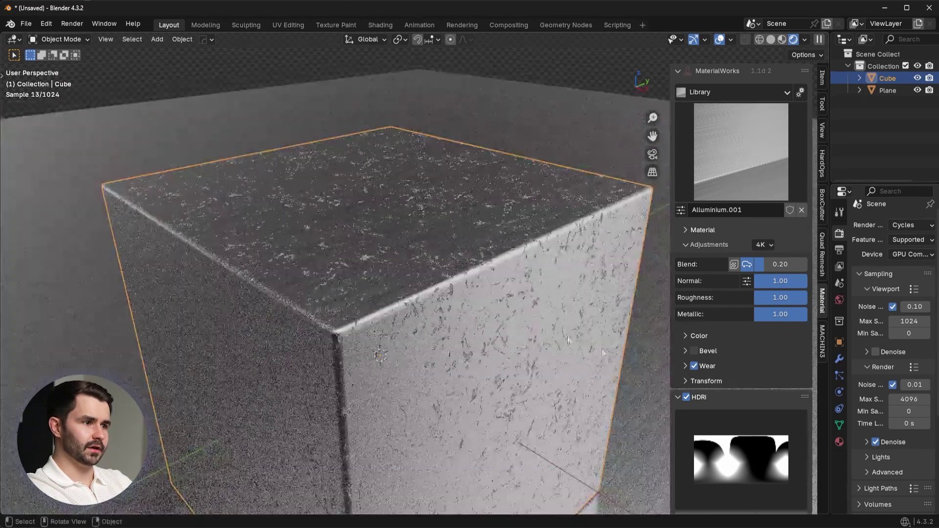
{"action": "left_click", "coordinate": [694, 367]}
{"action": "middle_click_drag", "start_coordinate": [471, 266], "coordinate": [494, 252]}
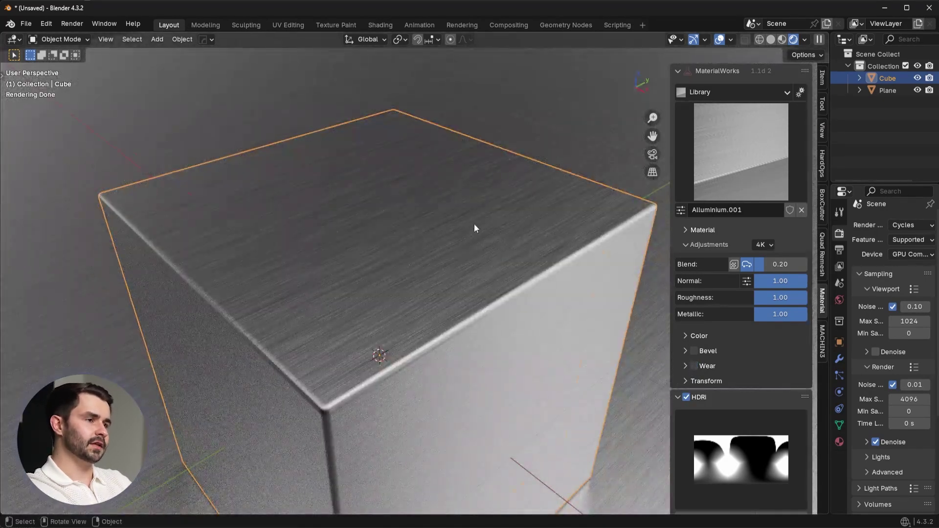
- Insert the Button_10 decal from the Blender Bros Scifi buttons library and place it on the cube's top face
{"action": "scroll", "coordinate": [439, 248], "scroll_direction": "down", "scroll_amount": 4}
{"action": "key", "text": "d"}
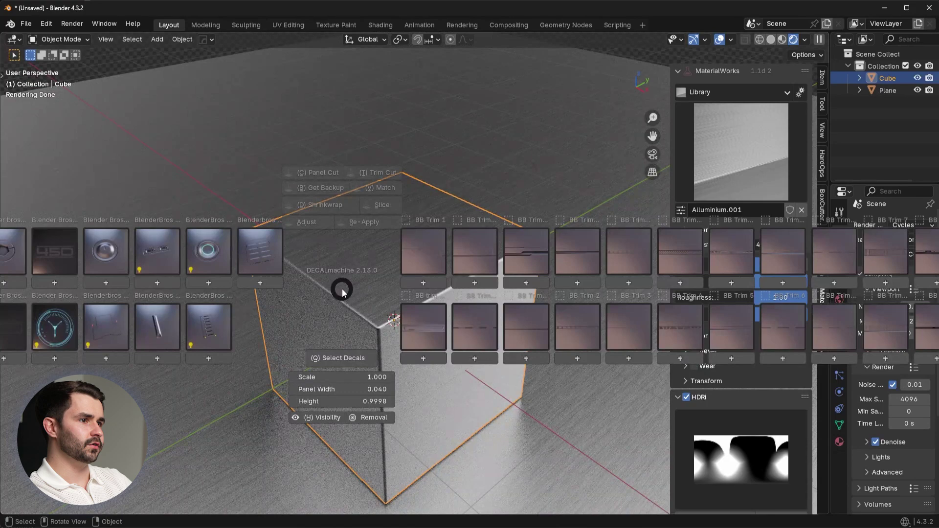
{"action": "key", "text": "Escape"}
{"action": "key", "text": "d"}
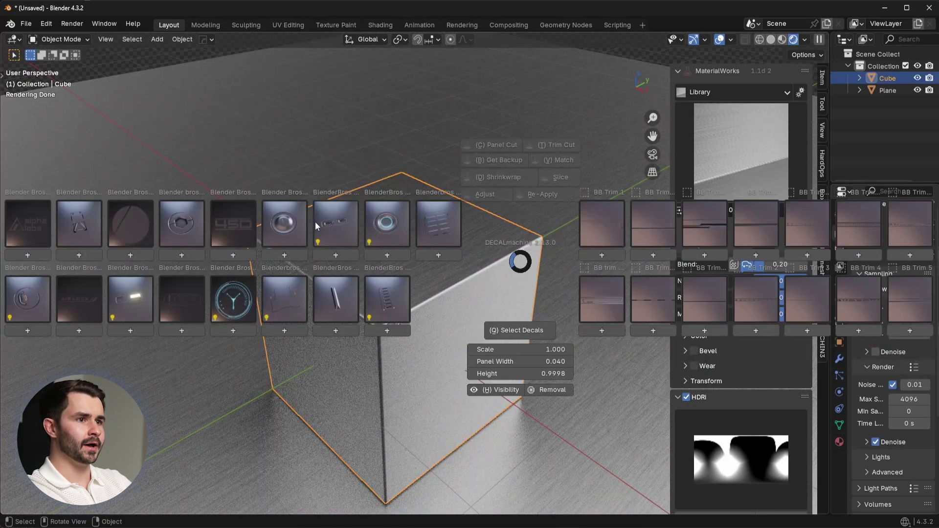
{"action": "left_click", "coordinate": [288, 230]}
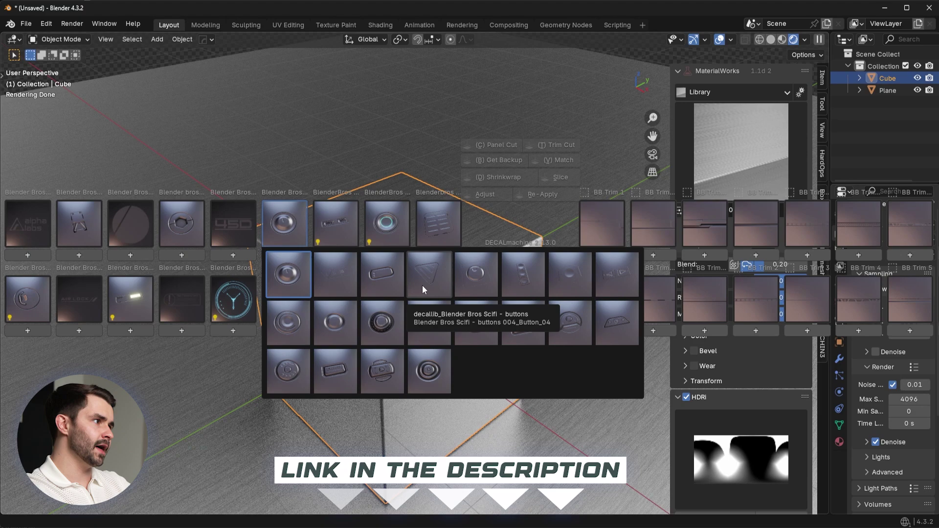
{"action": "left_click", "coordinate": [342, 322]}
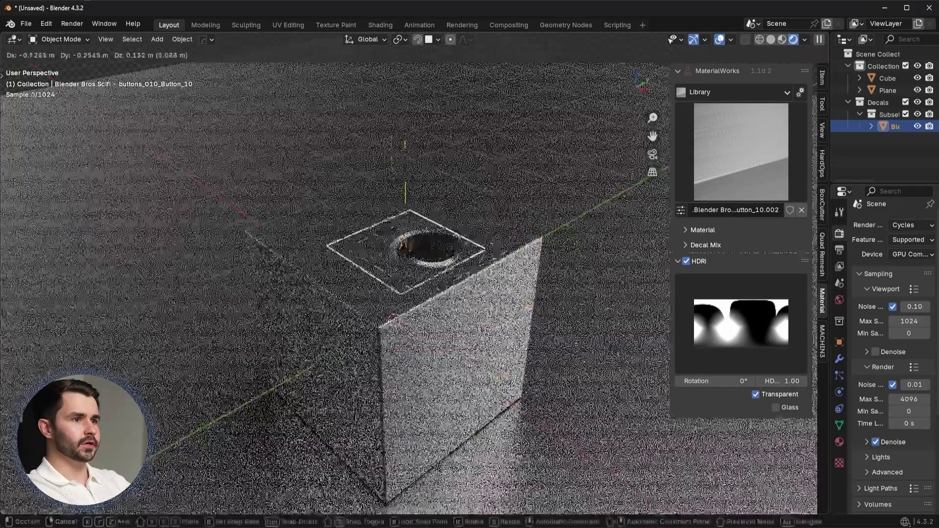
{"action": "left_click", "coordinate": [391, 243]}
- Hide the sidebar, and move the button decal nearer a corner of the top face and scale it down slightly
{"action": "scroll", "coordinate": [421, 257], "scroll_direction": "up", "scroll_amount": 5}
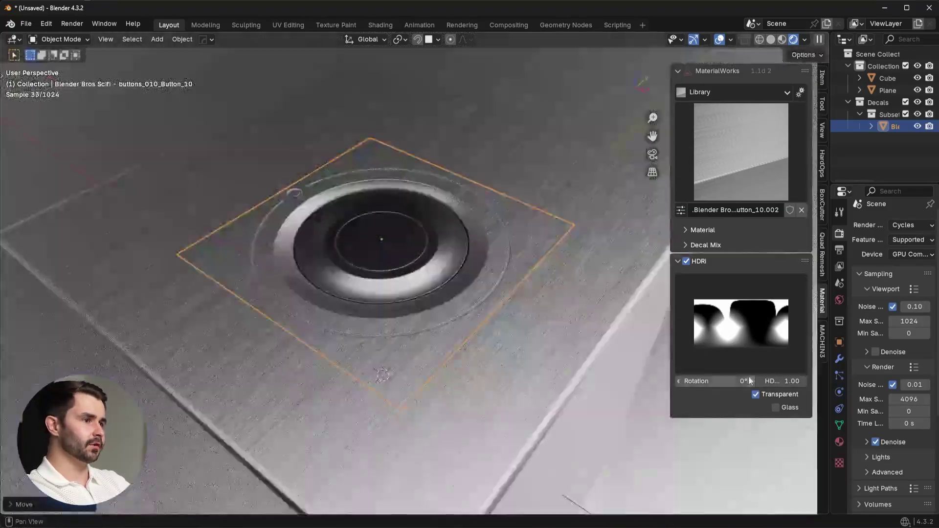
{"action": "key", "text": "n"}
{"action": "middle_click_drag", "start_coordinate": [450, 317], "coordinate": [434, 333]}
{"action": "scroll", "coordinate": [418, 332], "scroll_direction": "up", "scroll_amount": 5}
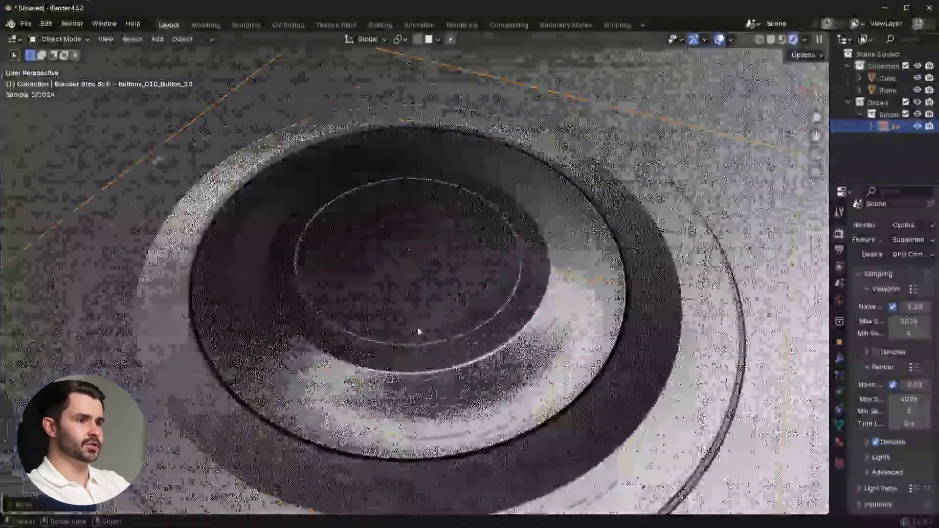
{"action": "scroll", "coordinate": [377, 287], "scroll_direction": "down", "scroll_amount": 3}
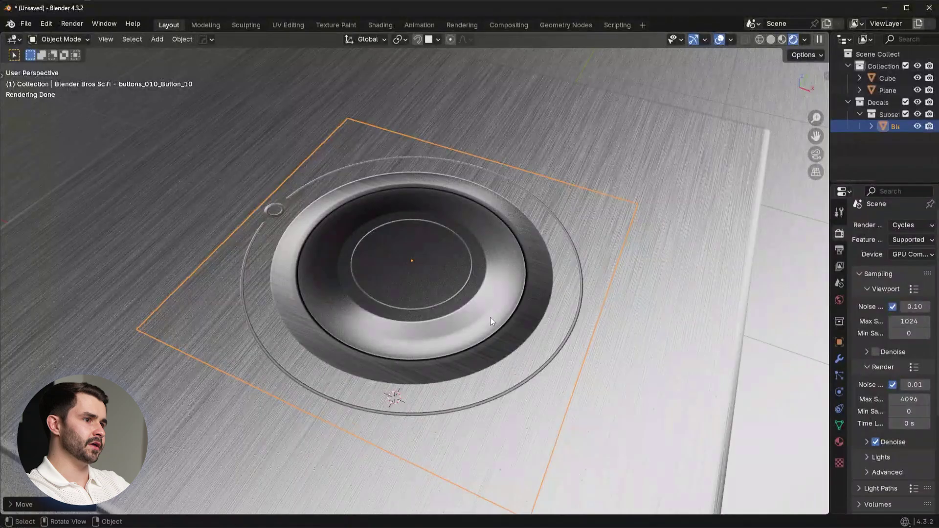
{"action": "scroll", "coordinate": [523, 300], "scroll_direction": "down", "scroll_amount": 3}
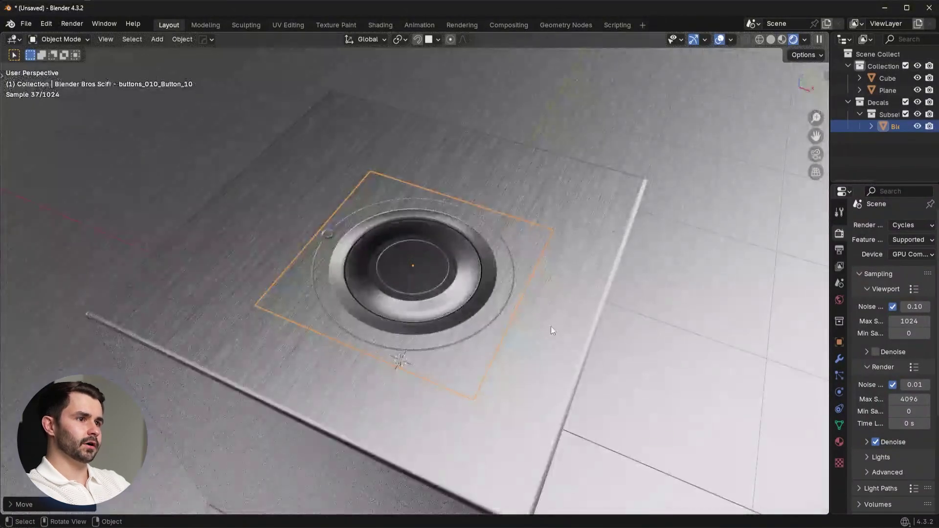
{"action": "key", "text": "s"}
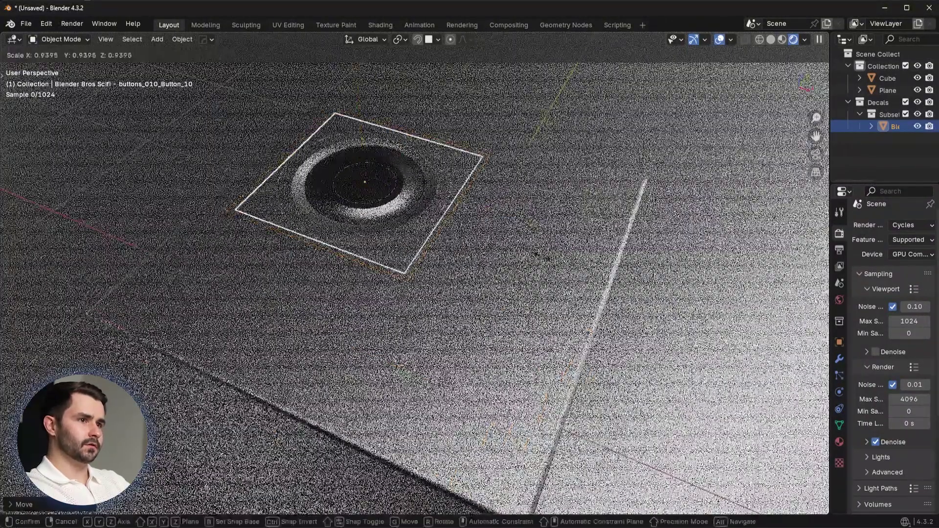
{"action": "left_click", "coordinate": [507, 246]}
- Cut a circular recess into the cube's top face beside the decal with BoxCutter, beveling the cutter's bottom edge
{"action": "key", "text": "KP_7"}
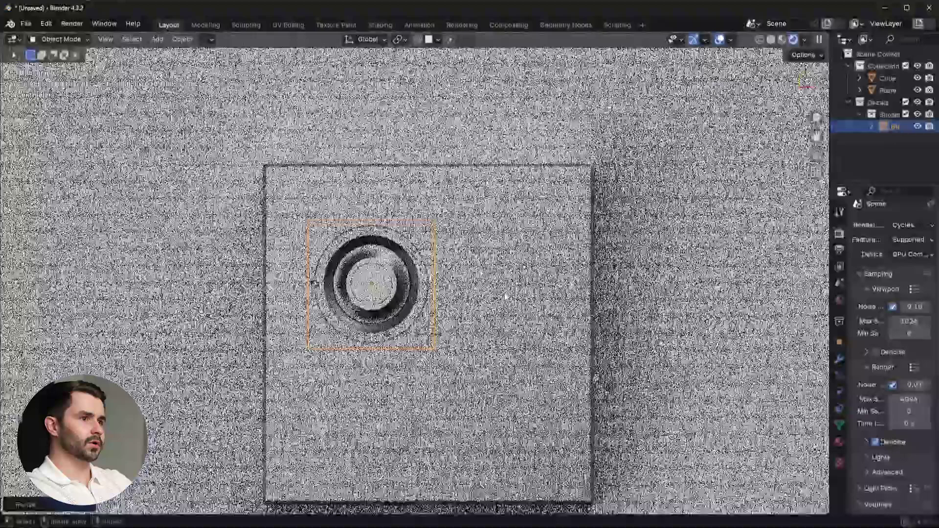
{"action": "key", "text": "alt+w"}
{"action": "key", "text": "ctrl+d"}
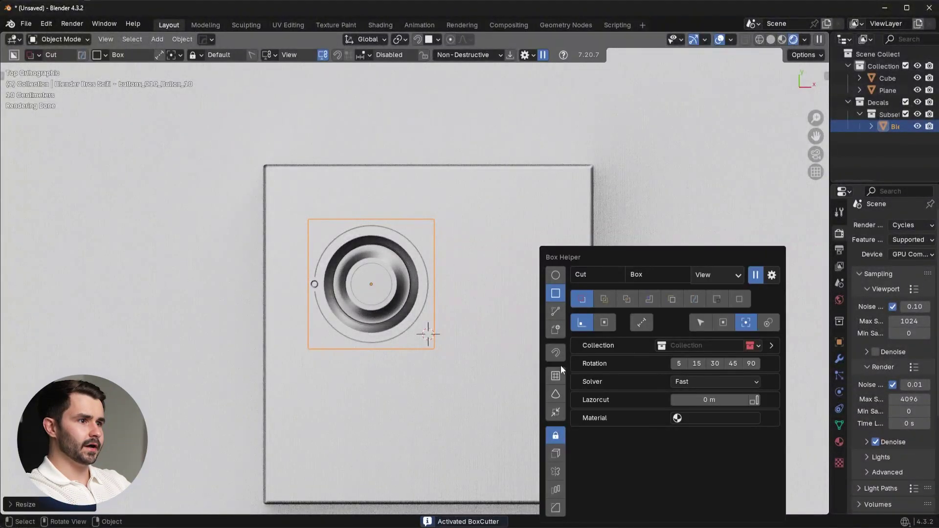
{"action": "left_click_drag", "start_coordinate": [500, 403], "coordinate": [554, 459]}
{"action": "middle_click_drag", "start_coordinate": [553, 459], "coordinate": [518, 381]}
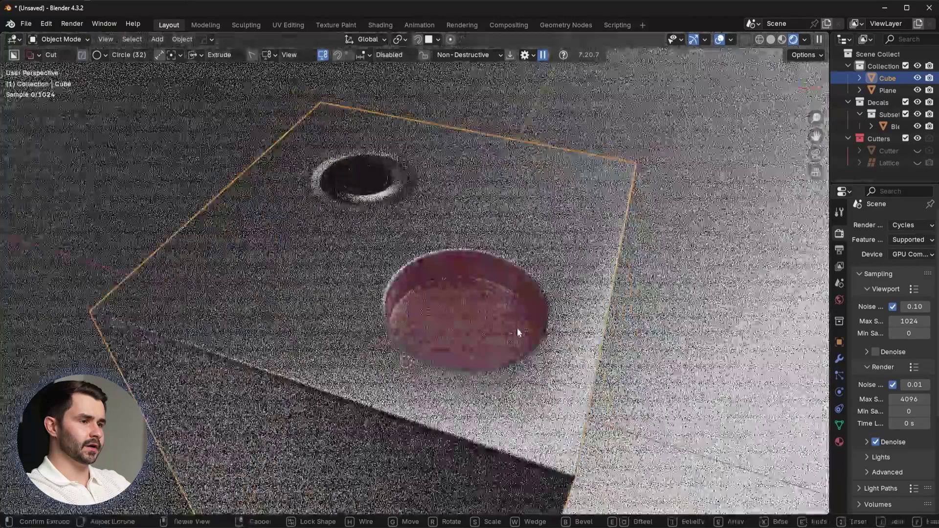
{"action": "key", "text": "b"}
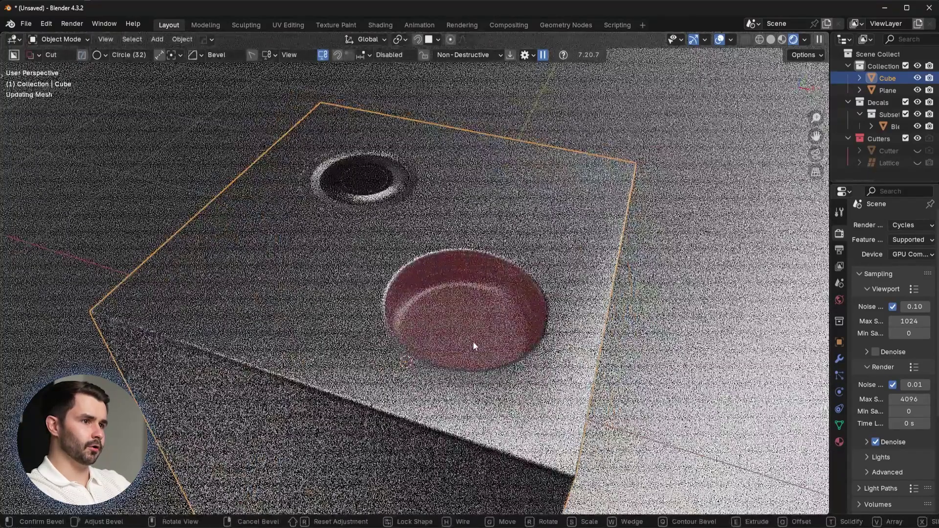
{"action": "left_click", "coordinate": [473, 341]}
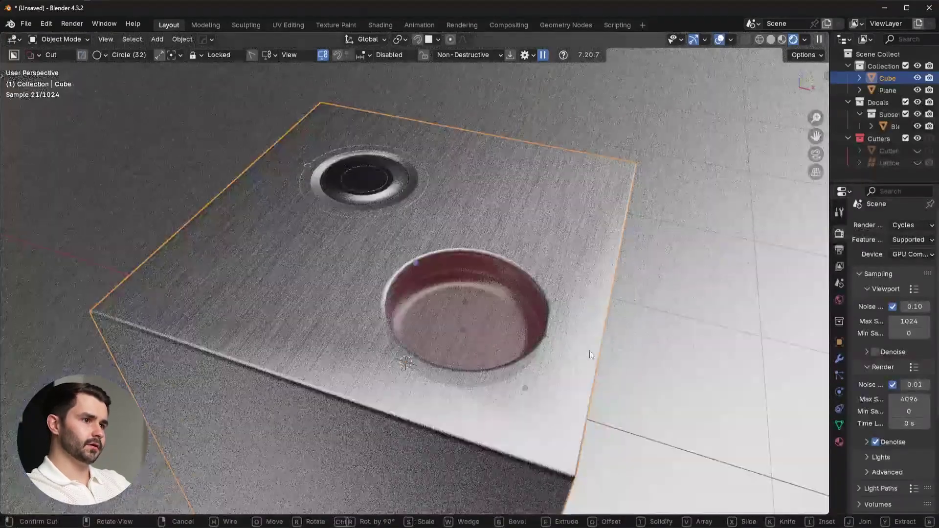
{"action": "left_click", "coordinate": [559, 340]}
- Finish the beveled circular cut in the cube's top face
{"action": "key", "text": "q"}
{"action": "left_click", "coordinate": [554, 351]}
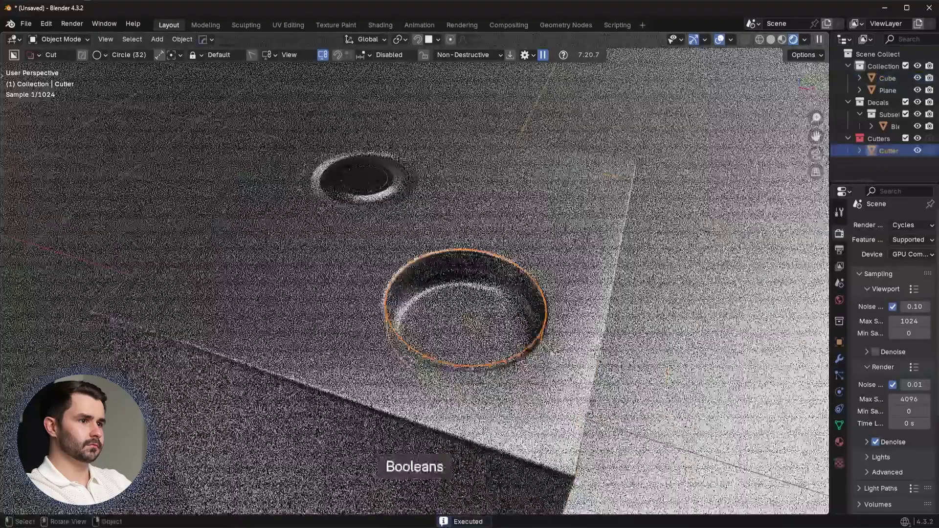
- Try to inset the bottom face of the circular cutter, selecting it in wireframe shading and returning to rendered shading
{"action": "key", "text": "Tab"}
{"action": "key", "text": "shift+z"}
{"action": "left_click", "coordinate": [465, 328]}
{"action": "key", "text": "z"}
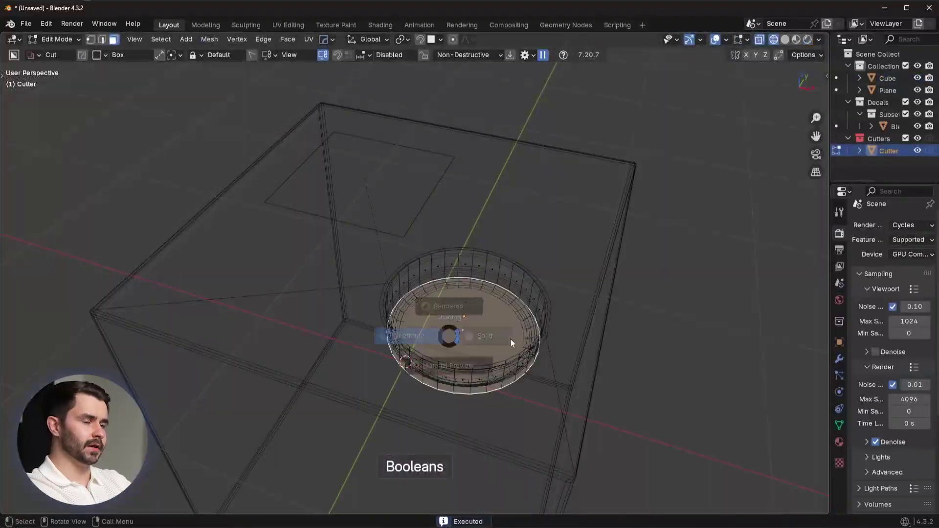
{"action": "left_click", "coordinate": [513, 338]}
{"action": "key", "text": "z"}
{"action": "left_click", "coordinate": [615, 321]}
{"action": "key", "text": "i"}
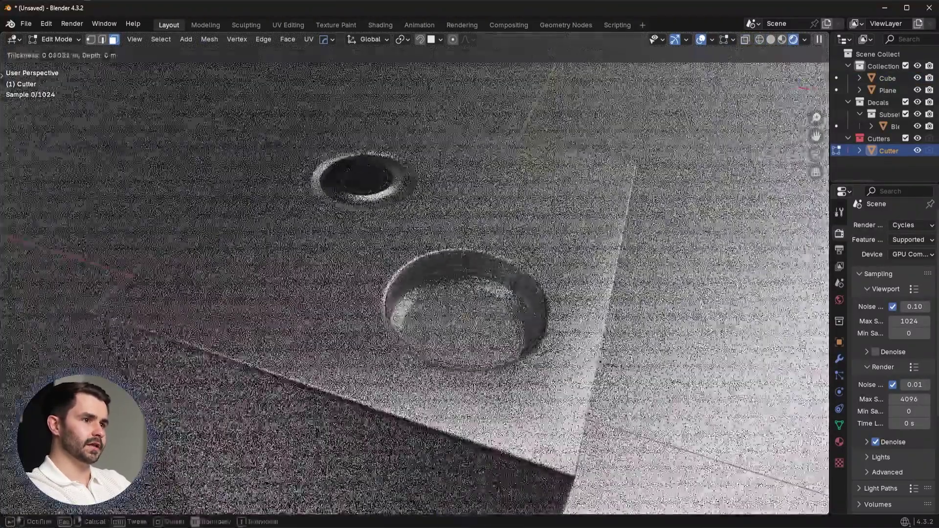
{"action": "key", "text": "Escape"}
{"action": "scroll", "coordinate": [629, 386], "scroll_direction": "up", "scroll_amount": 3}
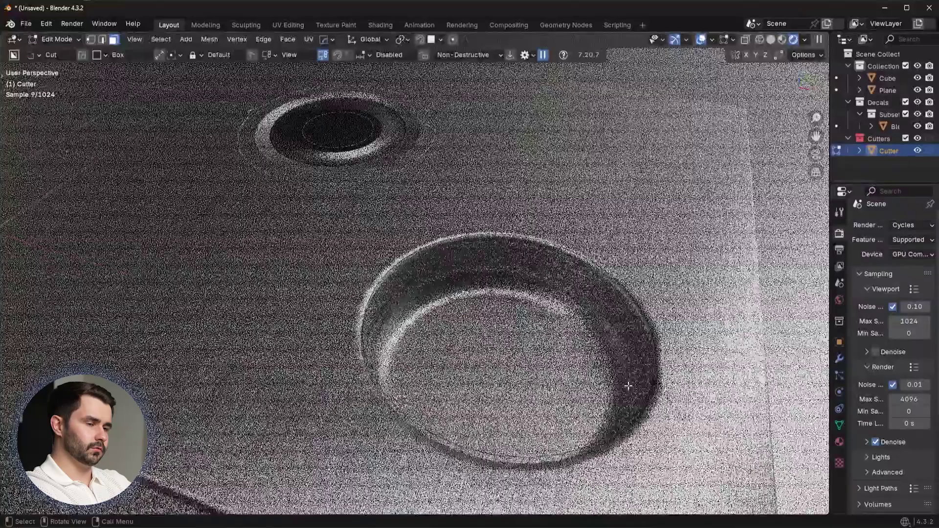
{"action": "key", "text": "Tab"}
- Show the circular cutter's modifiers, and delete the cutter to remove the recess from the cube
{"action": "left_click", "coordinate": [839, 358]}
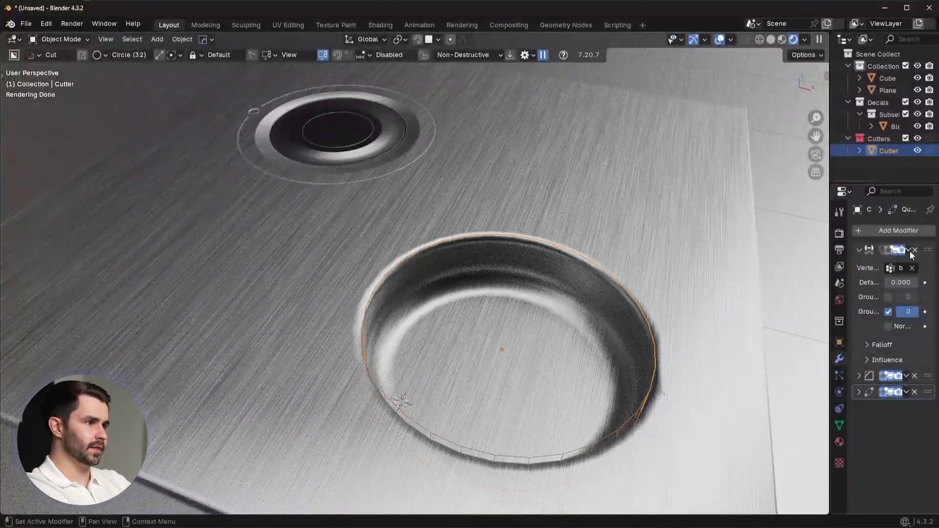
{"action": "scroll", "coordinate": [587, 308], "scroll_direction": "down", "scroll_amount": 5}
{"action": "middle_click_drag", "start_coordinate": [587, 308], "coordinate": [474, 322]}
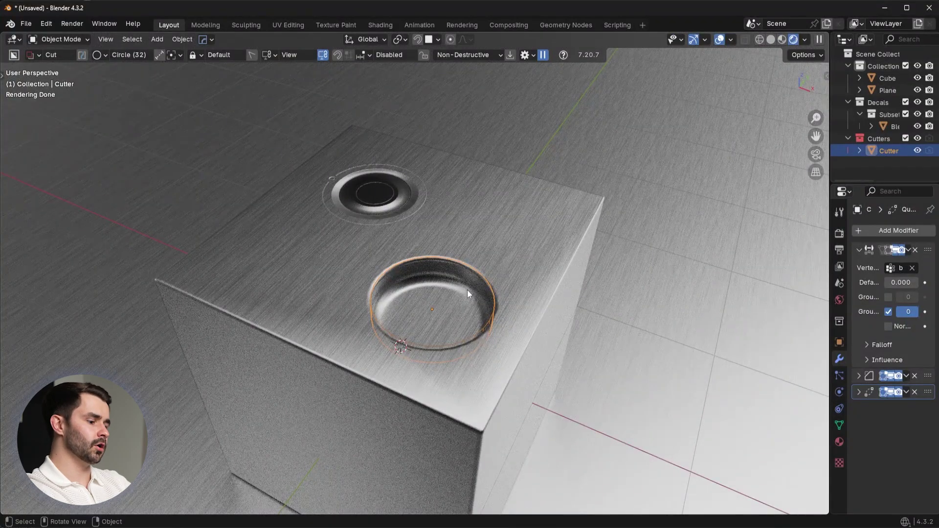
{"action": "key", "text": "Delete"}
- Move the button decal toward the middle of the cube's top face and scale it up
{"action": "left_click", "coordinate": [379, 227]}
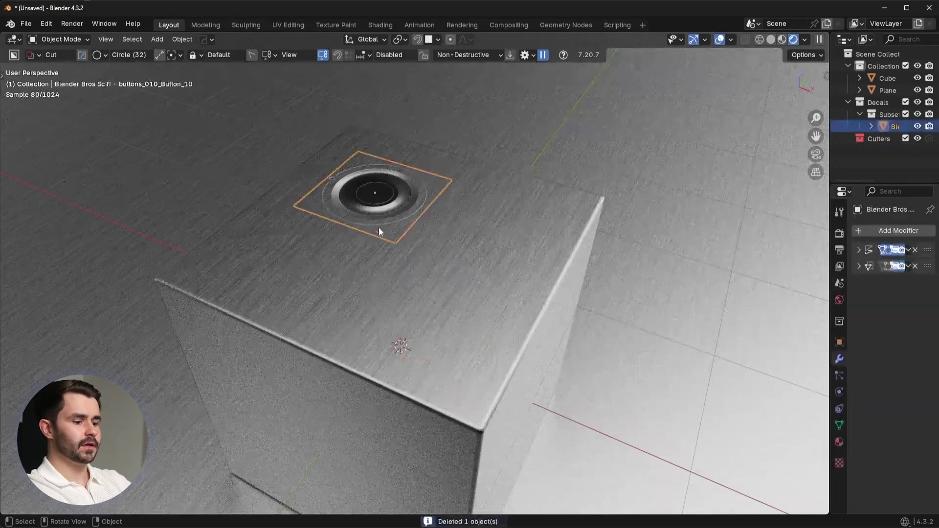
{"action": "key", "text": "g"}
{"action": "left_click", "coordinate": [411, 279]}
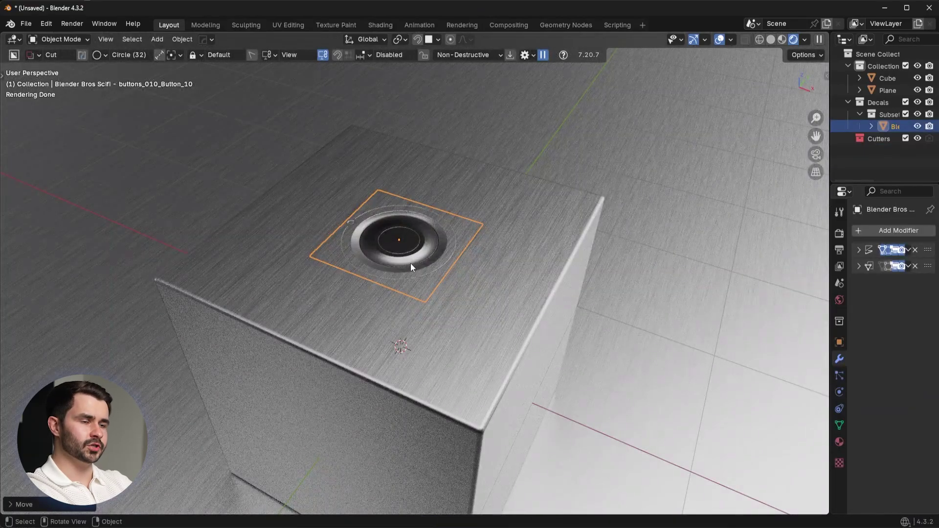
{"action": "key", "text": "s"}
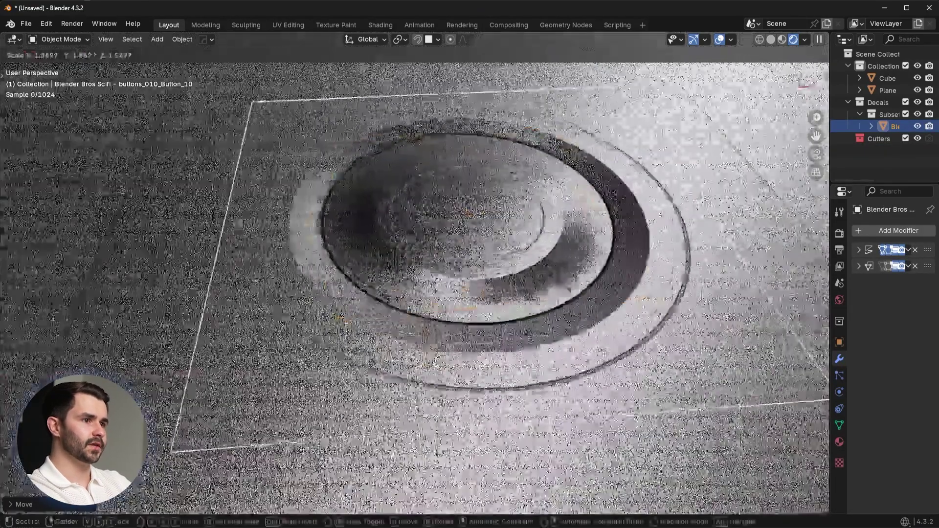
{"action": "left_click", "coordinate": [396, 296]}
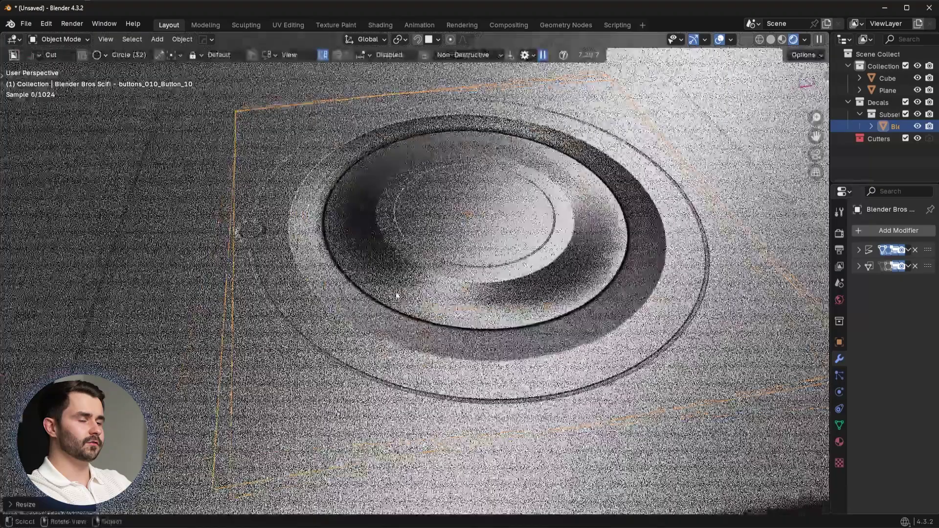
- Examine the enlarged button decal's rings and shading up close from several angles
{"action": "scroll", "coordinate": [388, 281], "scroll_direction": "up", "scroll_amount": 3}
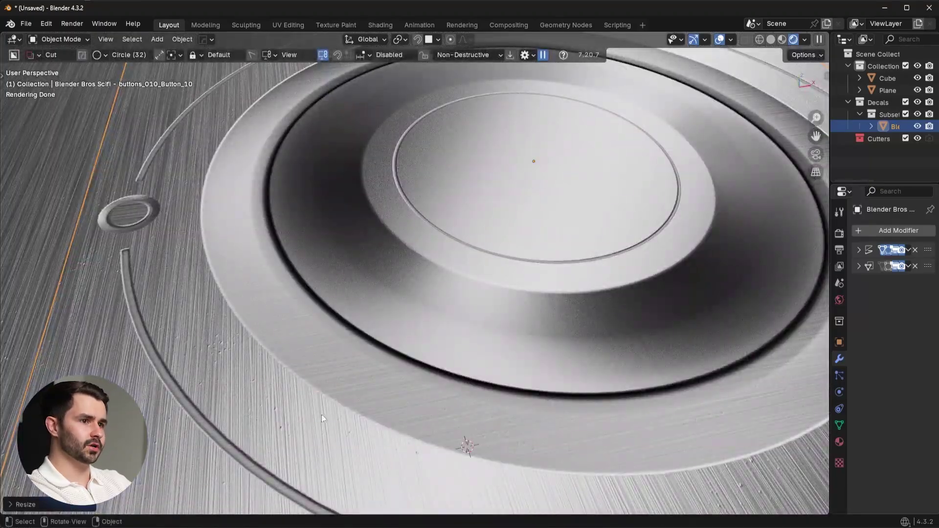
{"action": "middle_click_drag", "start_coordinate": [322, 415], "coordinate": [362, 322], "text": "shift"}
{"action": "scroll", "coordinate": [367, 274], "scroll_direction": "down", "scroll_amount": 4}
{"action": "middle_click_drag", "start_coordinate": [364, 208], "coordinate": [379, 260]}
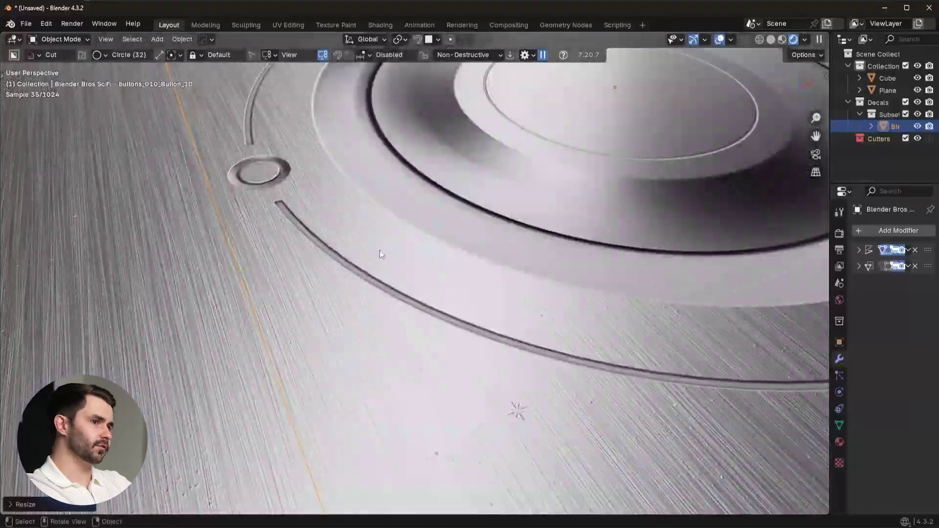
{"action": "middle_click_drag", "start_coordinate": [308, 164], "coordinate": [324, 175]}
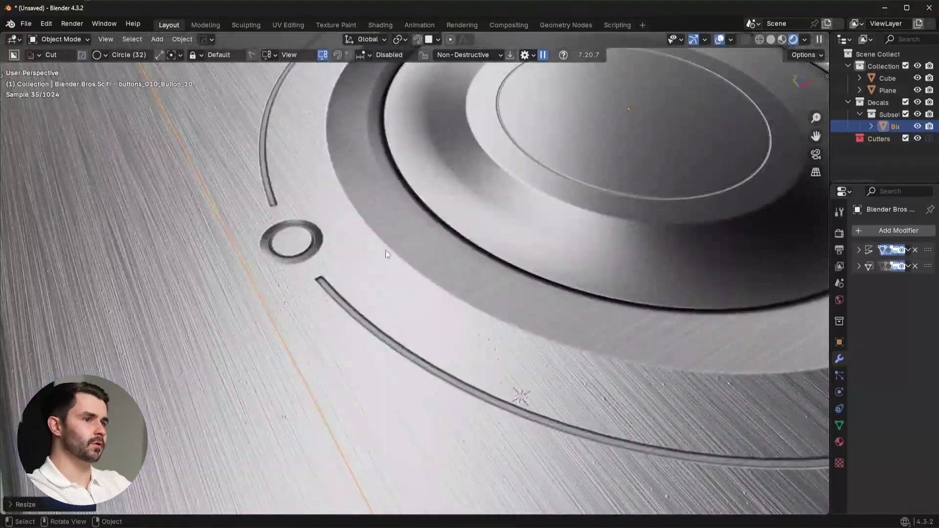
{"action": "scroll", "coordinate": [332, 215], "scroll_direction": "down", "scroll_amount": 6}
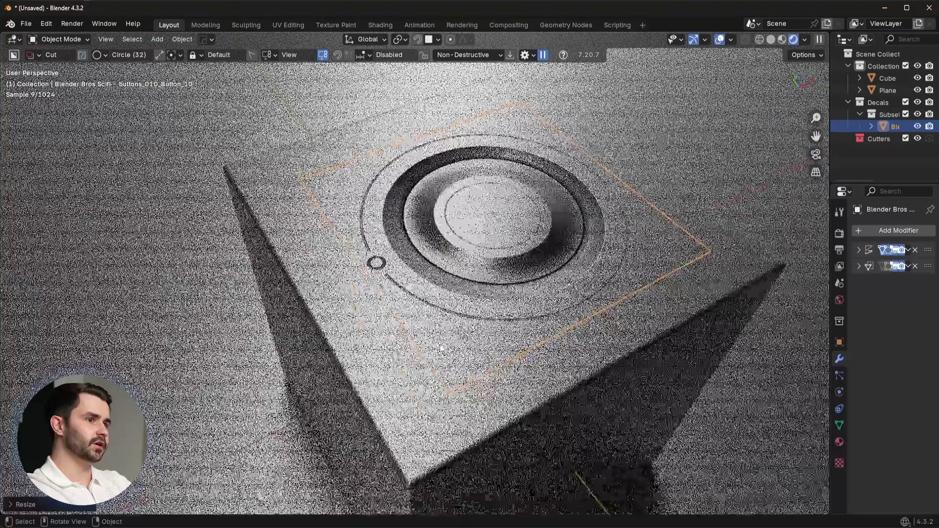
{"action": "middle_click_drag", "start_coordinate": [472, 342], "coordinate": [455, 320]}
- Delete the button decal and insert the BB June 2022_001 decal on the cube's top face instead
{"action": "key", "text": "x"}
{"action": "key", "text": "d"}
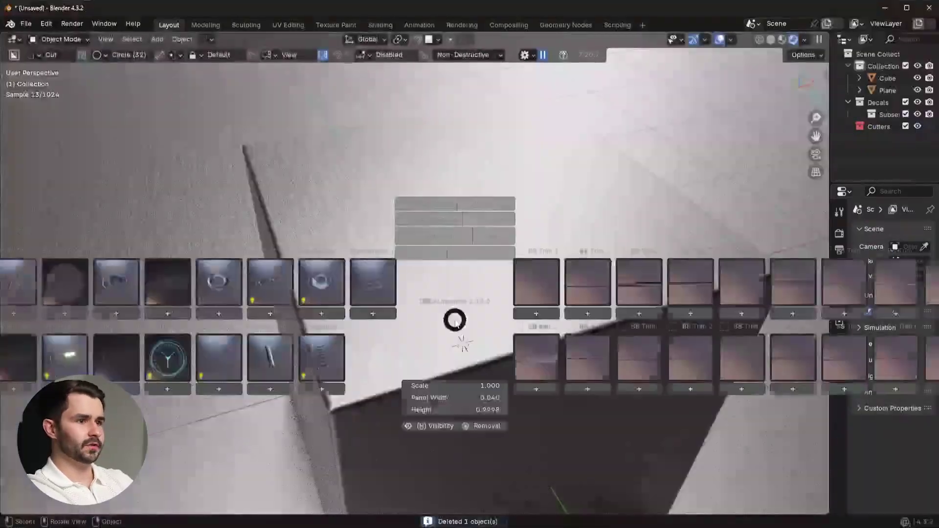
{"action": "key", "text": "Escape"}
{"action": "key", "text": "d"}
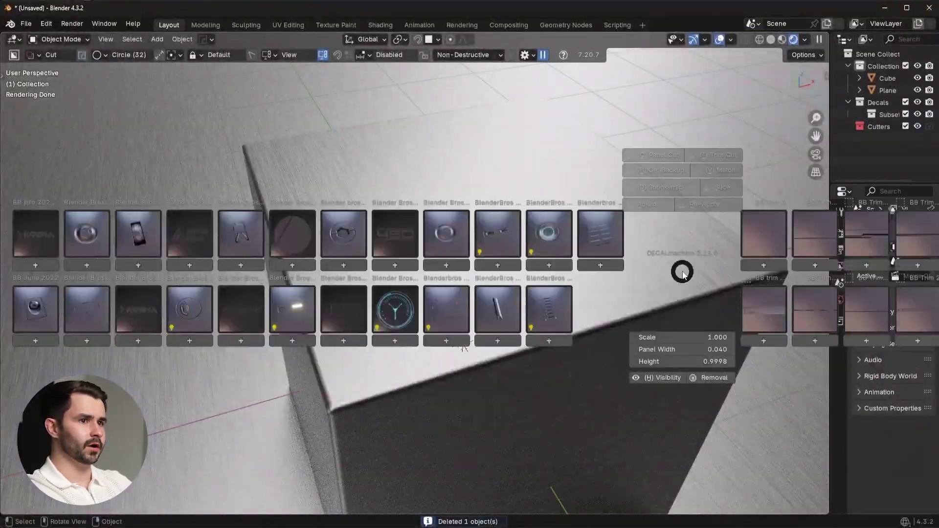
{"action": "left_click", "coordinate": [36, 322]}
{"action": "left_click", "coordinate": [31, 360]}
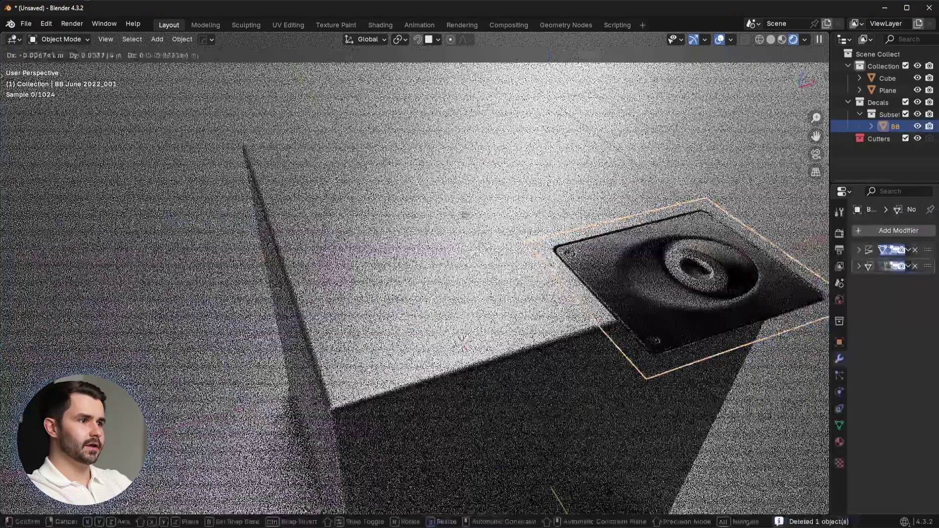
{"action": "left_click", "coordinate": [223, 279]}
- Rotate the BB June 2022_001 decal 90° around the Z axis
{"action": "scroll", "coordinate": [510, 264], "scroll_direction": "up", "scroll_amount": 5}
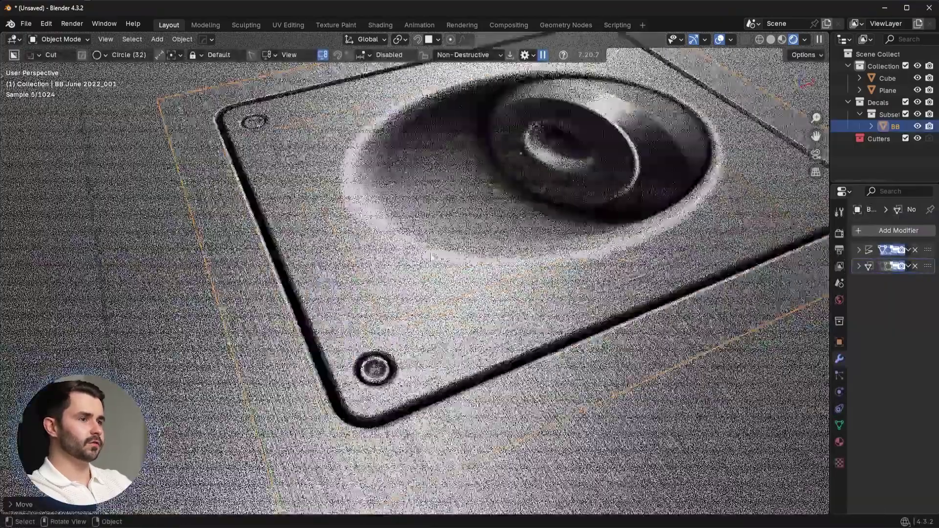
{"action": "middle_click_drag", "start_coordinate": [432, 257], "coordinate": [464, 276]}
{"action": "key", "text": "r"}
{"action": "key", "text": "z"}
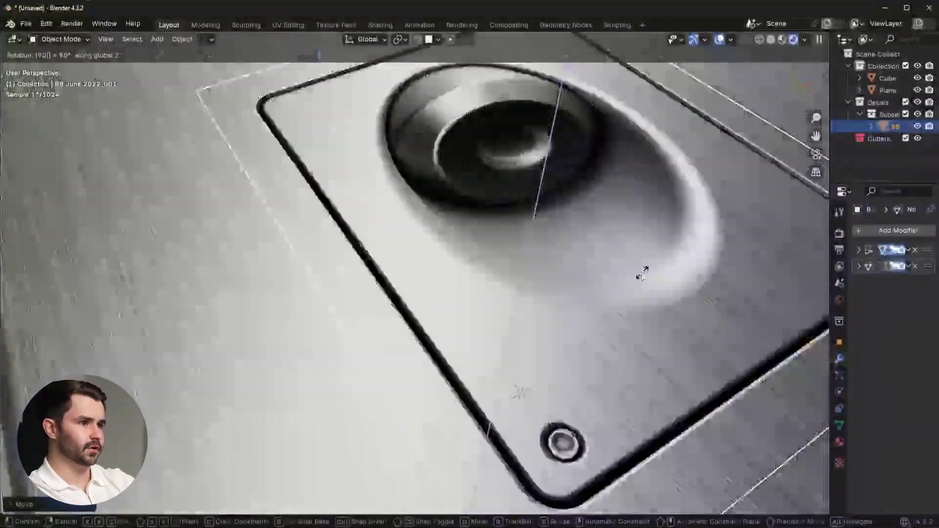
{"action": "left_click", "coordinate": [641, 272]}
- Examine how the rotated panel decal's depth and screws look on the cube, up close and from a distance
{"action": "middle_click_drag", "start_coordinate": [642, 272], "coordinate": [529, 289]}
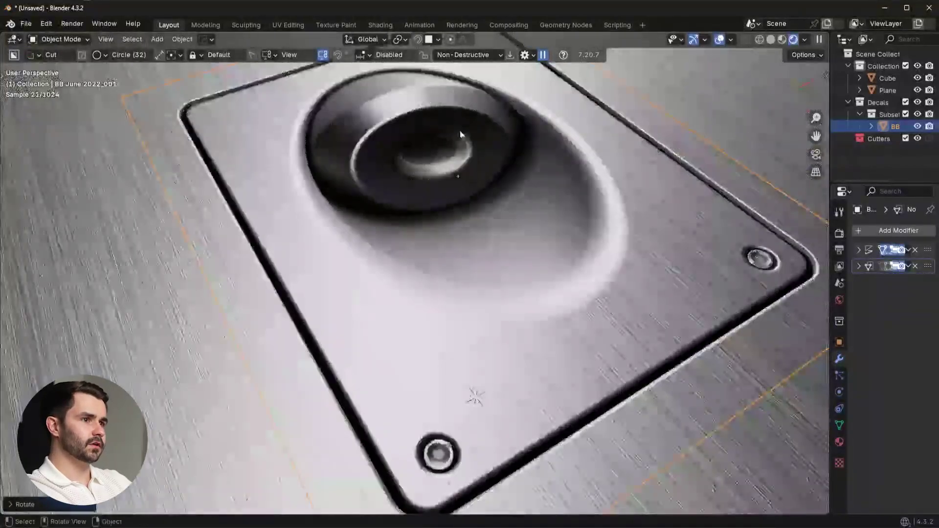
{"action": "middle_click_drag", "start_coordinate": [528, 322], "coordinate": [566, 358]}
{"action": "left_click", "coordinate": [202, 384]}
{"action": "key", "text": "KP_Decimal"}
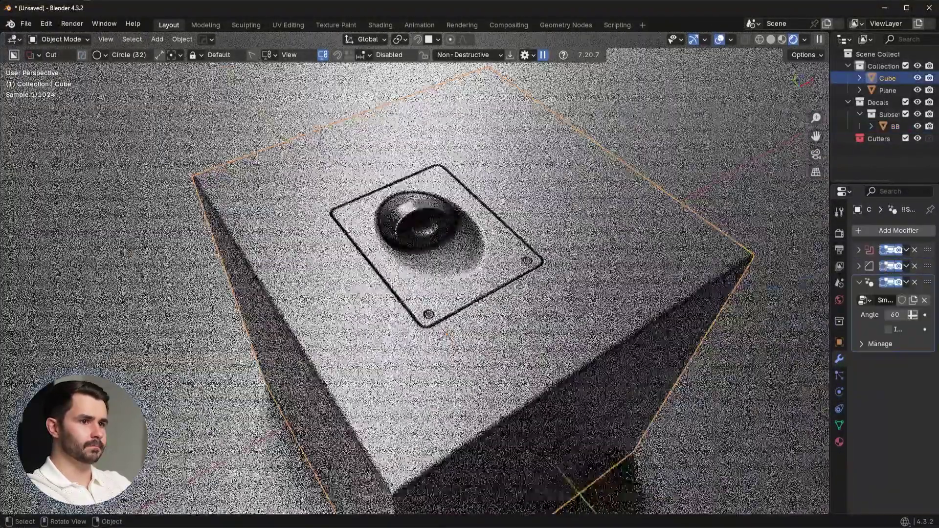
{"action": "scroll", "coordinate": [520, 279], "scroll_direction": "up", "scroll_amount": 4}
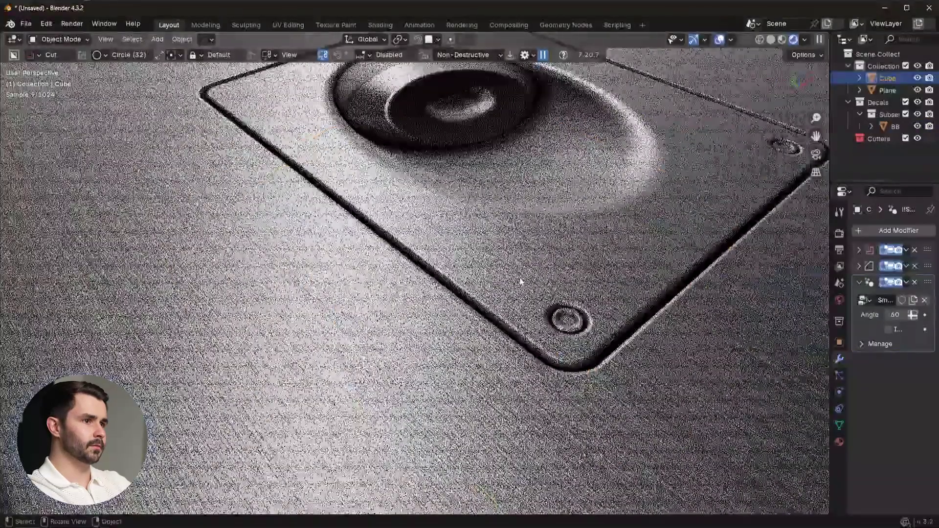
{"action": "left_click", "coordinate": [617, 233]}
{"action": "middle_click_drag", "start_coordinate": [594, 245], "coordinate": [588, 251]}
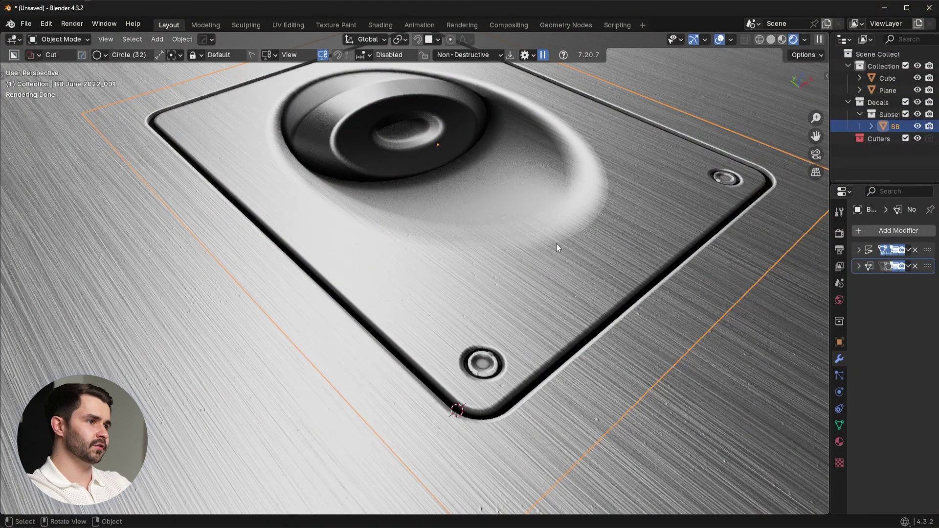
{"action": "middle_click_drag", "start_coordinate": [556, 244], "coordinate": [562, 244]}
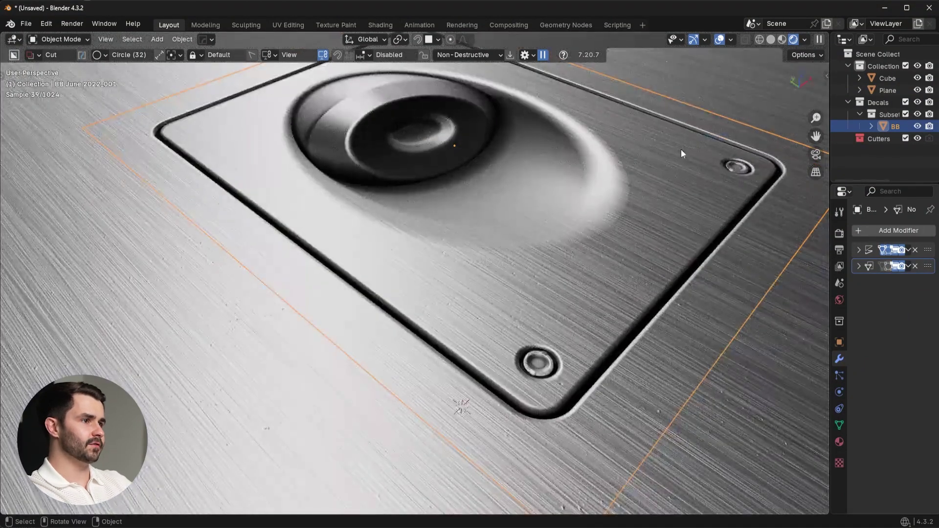
{"action": "scroll", "coordinate": [652, 241], "scroll_direction": "down", "scroll_amount": 6}
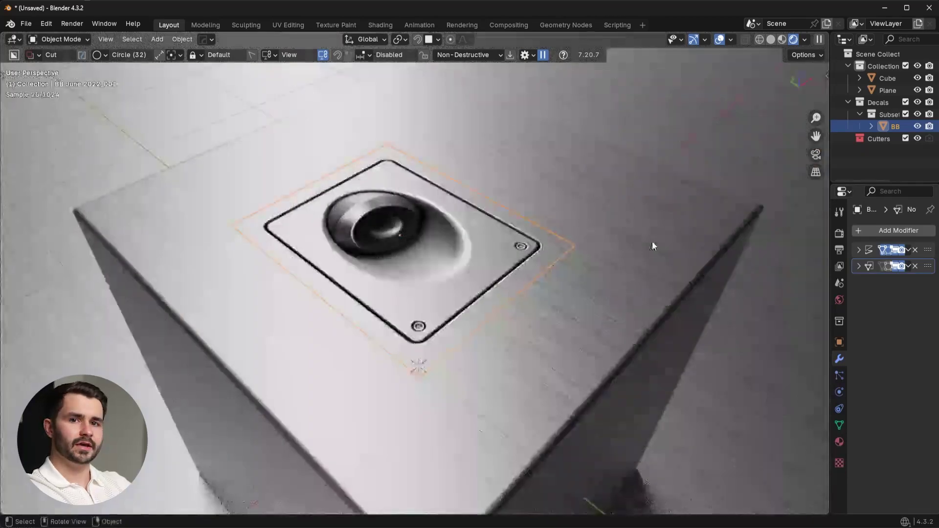
{"action": "middle_click_drag", "start_coordinate": [534, 252], "coordinate": [574, 240]}
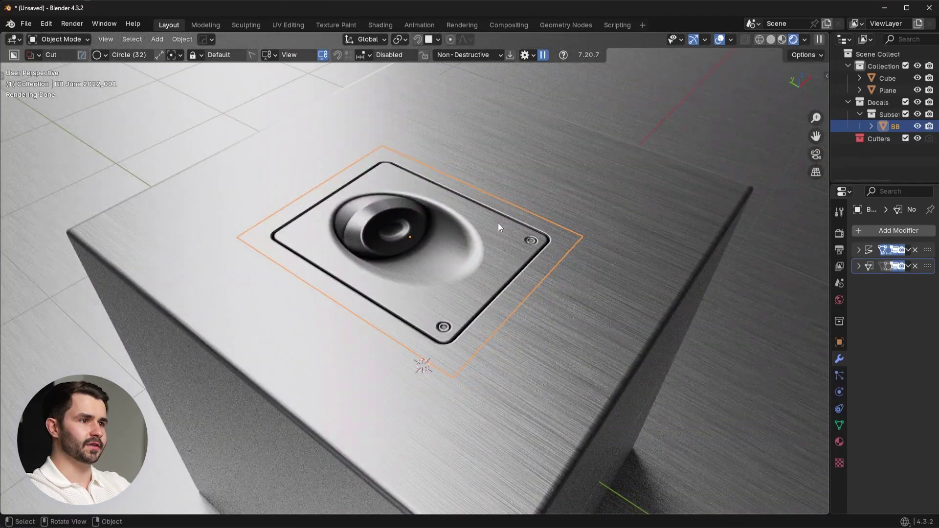
- Delete the BB June 2022_001 decal from the cube's top face
{"action": "scroll", "coordinate": [557, 250], "scroll_direction": "up", "scroll_amount": 5}
{"action": "key", "text": "Delete"}
{"action": "scroll", "coordinate": [535, 252], "scroll_direction": "down", "scroll_amount": 8}
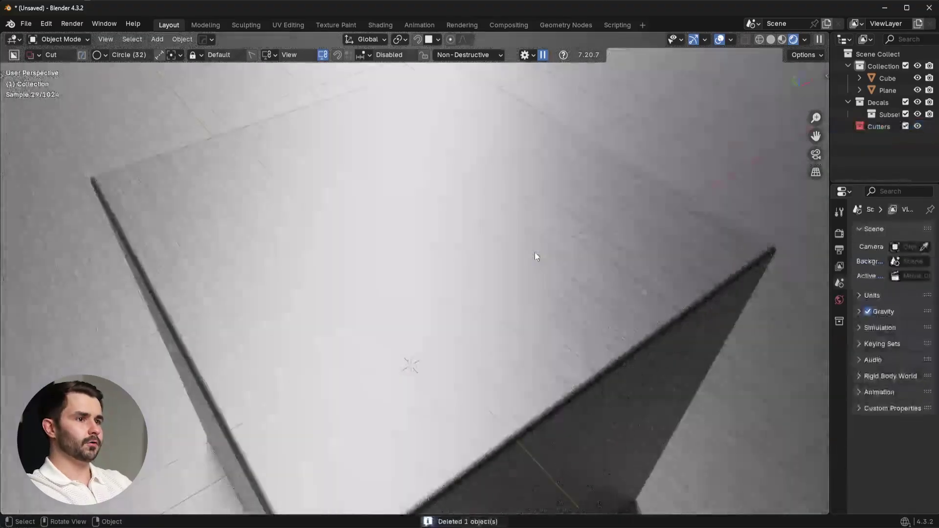
- Add a loop cut around the cube in edit mode and bevel it into a strip of faces
{"action": "left_click", "coordinate": [491, 285]}
{"action": "key", "text": "Tab"}
{"action": "key", "text": "ctrl+r"}
{"action": "left_click", "coordinate": [481, 293]}
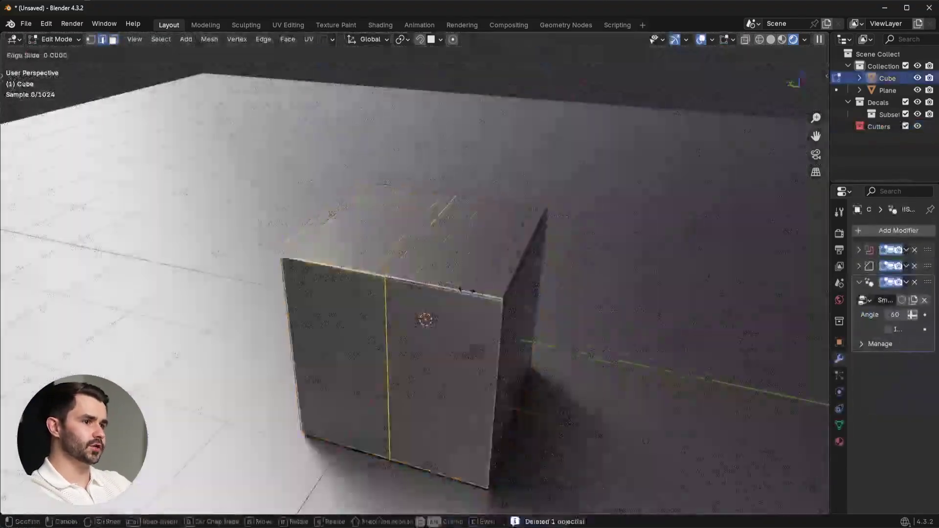
{"action": "left_click", "coordinate": [512, 293]}
{"action": "key", "text": "ctrl+b"}
{"action": "left_click", "coordinate": [541, 293]}
{"action": "key", "text": "Tab"}
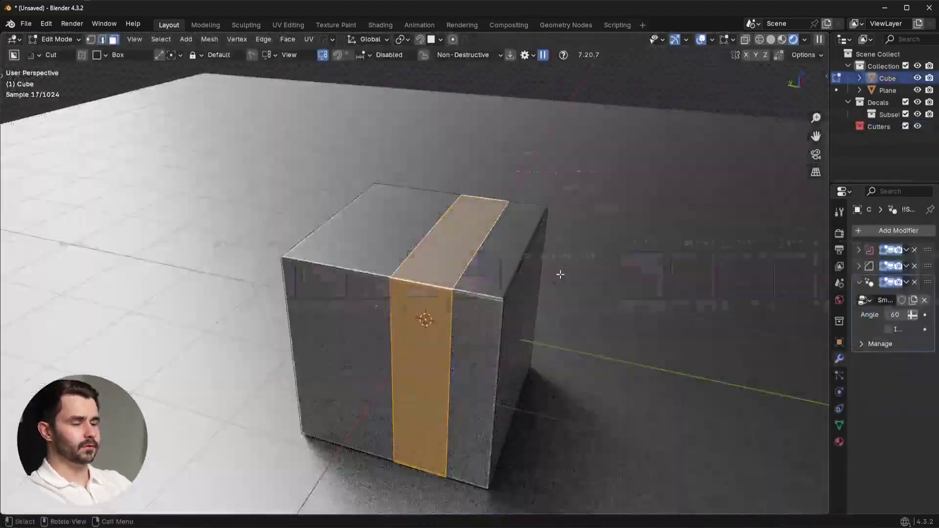
- Apply trim 001 of the BB Trim 4 trimsheet to the cube's face strip, and return to object mode
{"action": "key", "text": "d"}
{"action": "left_click", "coordinate": [644, 272]}
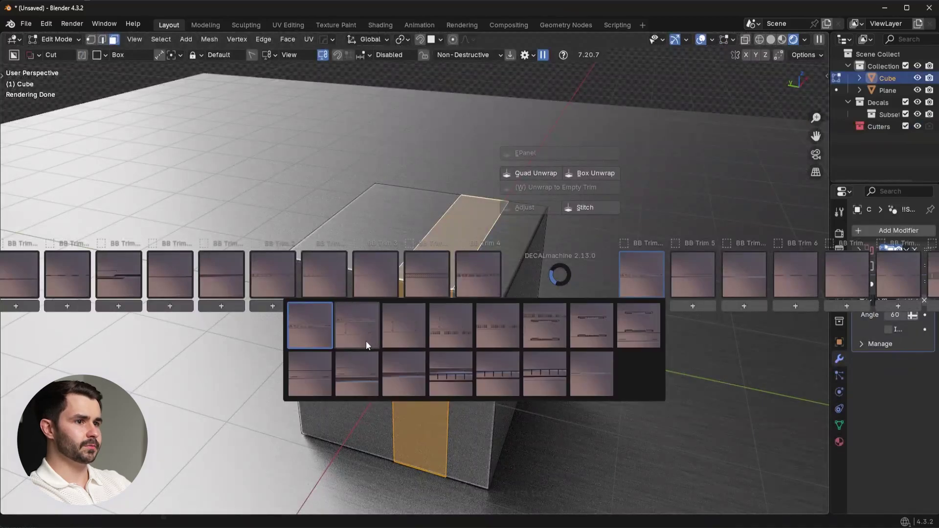
{"action": "left_click", "coordinate": [313, 325]}
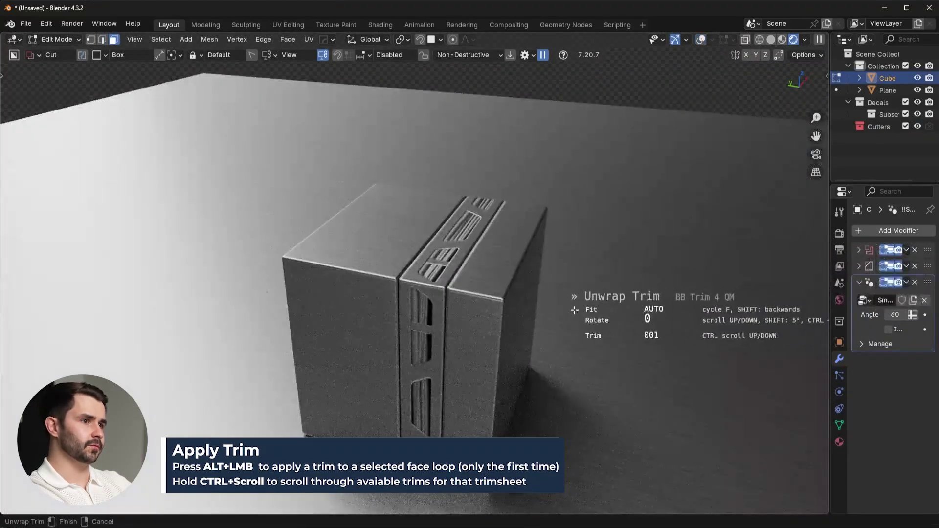
{"action": "middle_click_drag", "start_coordinate": [553, 326], "coordinate": [392, 202]}
{"action": "scroll", "coordinate": [579, 321], "scroll_direction": "up", "scroll_amount": 4}
{"action": "scroll", "coordinate": [533, 300], "scroll_direction": "up", "scroll_amount": 3}
{"action": "key", "text": "Tab"}
- Examine the trim strip's vents and grooves on the cube's top and side faces
{"action": "scroll", "coordinate": [391, 203], "scroll_direction": "up", "scroll_amount": 2}
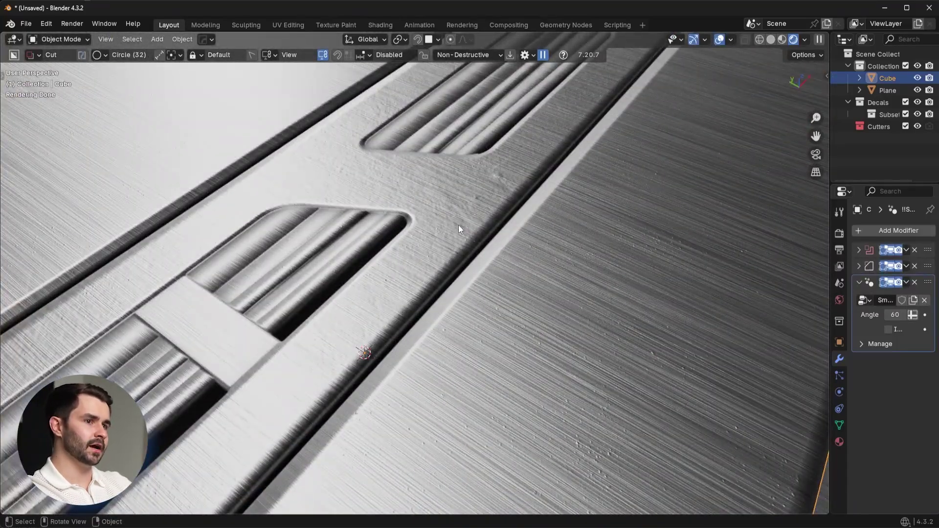
{"action": "scroll", "coordinate": [459, 228], "scroll_direction": "down", "scroll_amount": 8}
{"action": "middle_click_drag", "start_coordinate": [457, 226], "coordinate": [400, 252]}
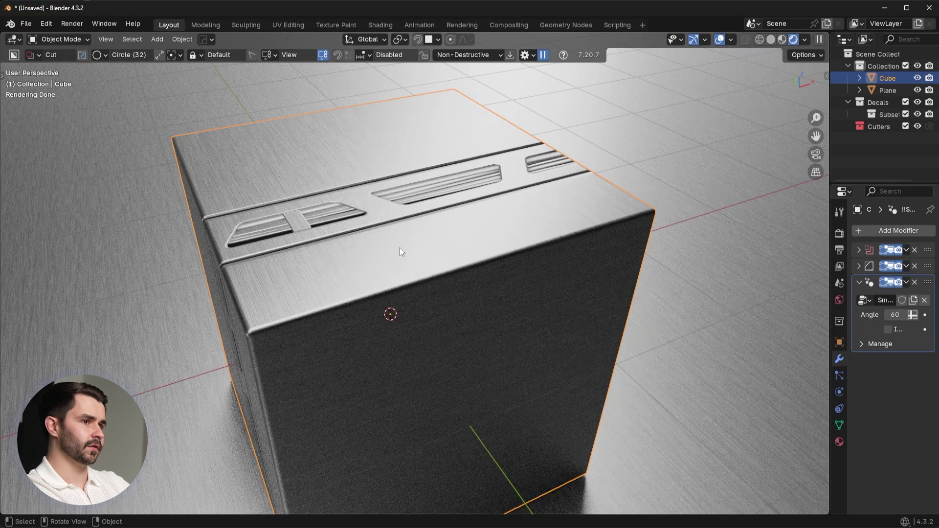
{"action": "middle_click_drag", "start_coordinate": [400, 247], "coordinate": [493, 237]}
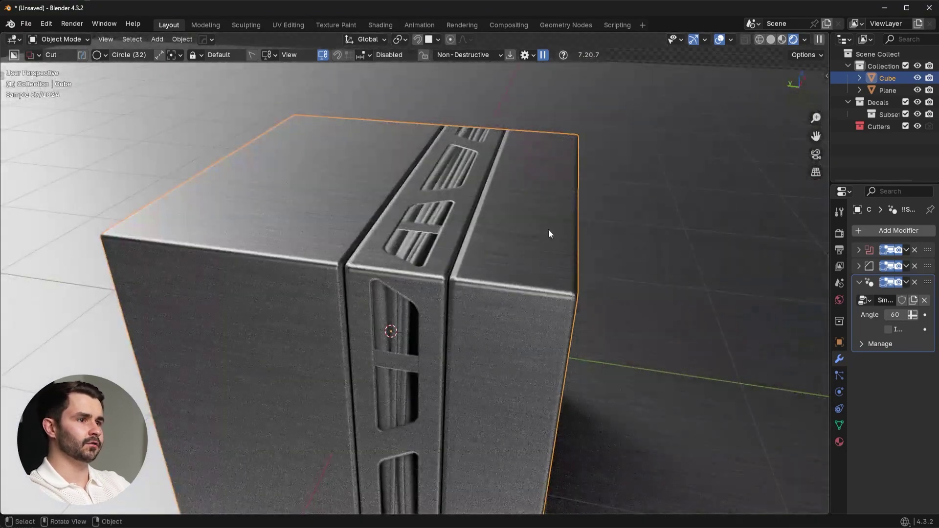
{"action": "middle_click_drag", "start_coordinate": [548, 229], "coordinate": [495, 228]}
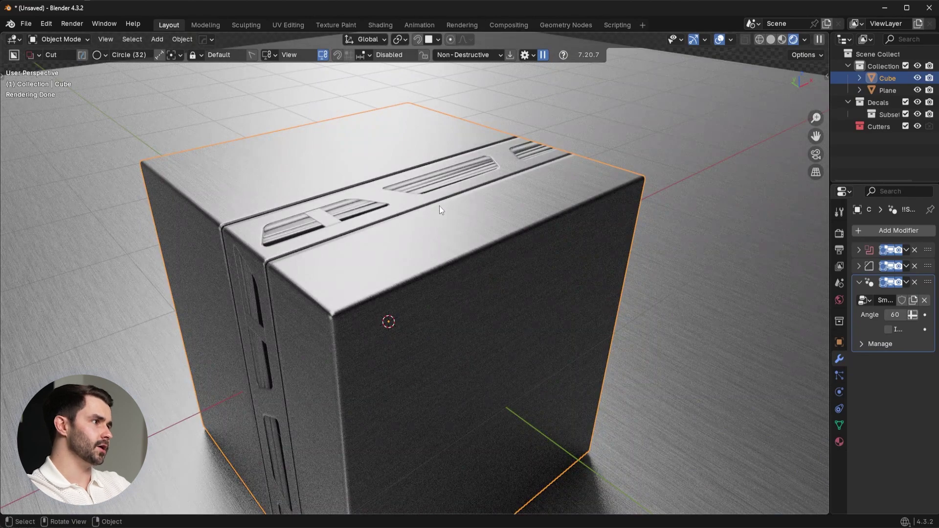
- Enable Wear on the cube's Alluminium.001 material and check the worn surface around the trim strip
{"action": "middle_click_drag", "start_coordinate": [439, 208], "coordinate": [532, 216]}
{"action": "scroll", "coordinate": [406, 306], "scroll_direction": "up", "scroll_amount": 6}
{"action": "scroll", "coordinate": [533, 218], "scroll_direction": "down", "scroll_amount": 8}
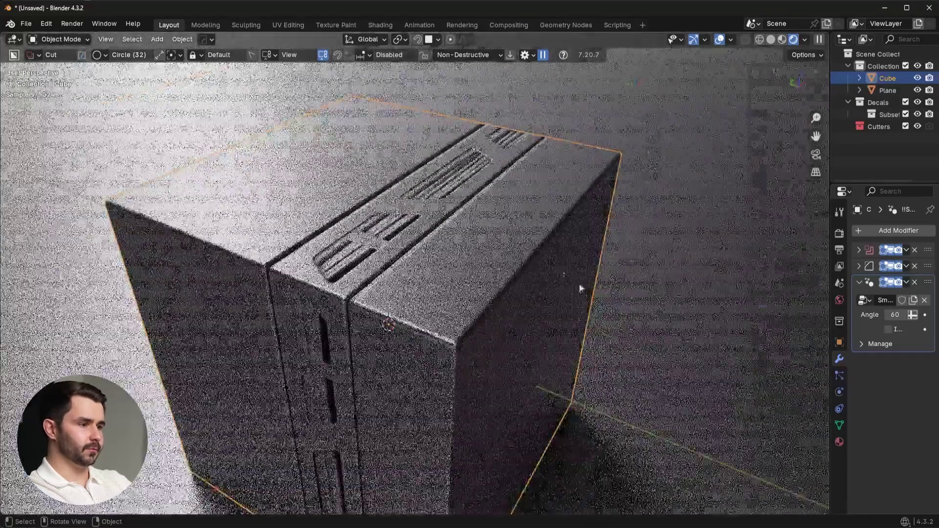
{"action": "key", "text": "n"}
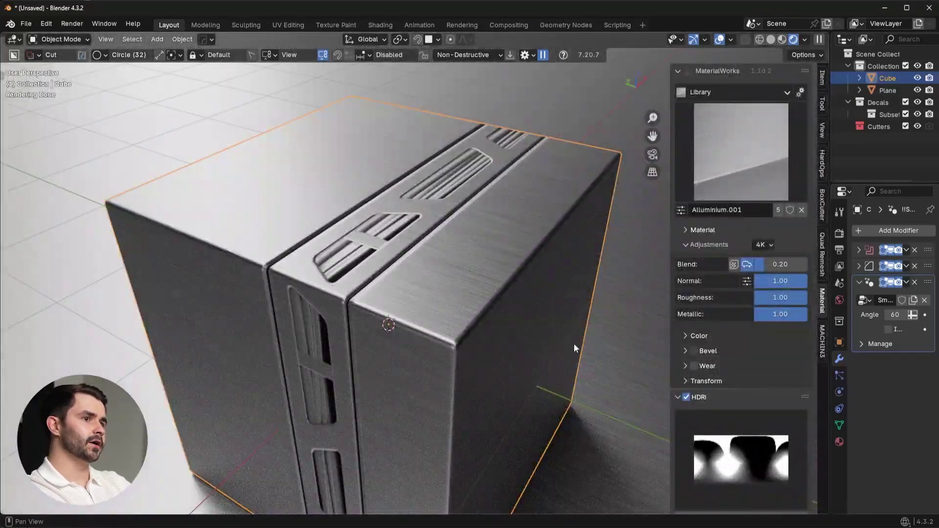
{"action": "middle_click_drag", "start_coordinate": [474, 310], "coordinate": [523, 291]}
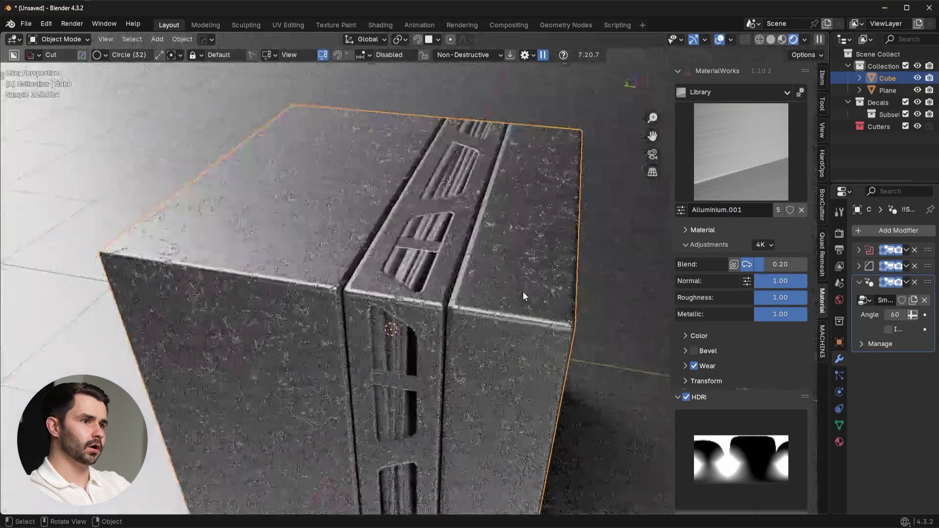
{"action": "scroll", "coordinate": [490, 297], "scroll_direction": "up", "scroll_amount": 6}
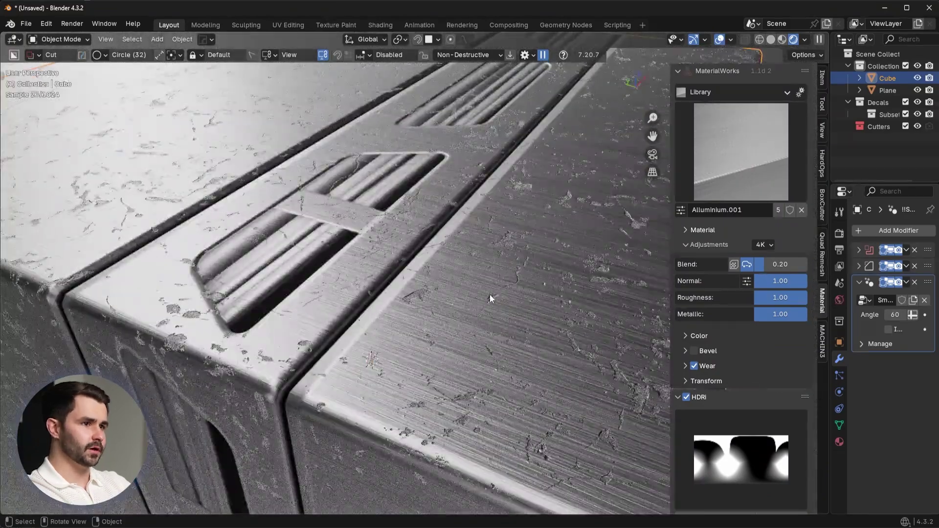
{"action": "middle_click_drag", "start_coordinate": [353, 266], "coordinate": [460, 274]}
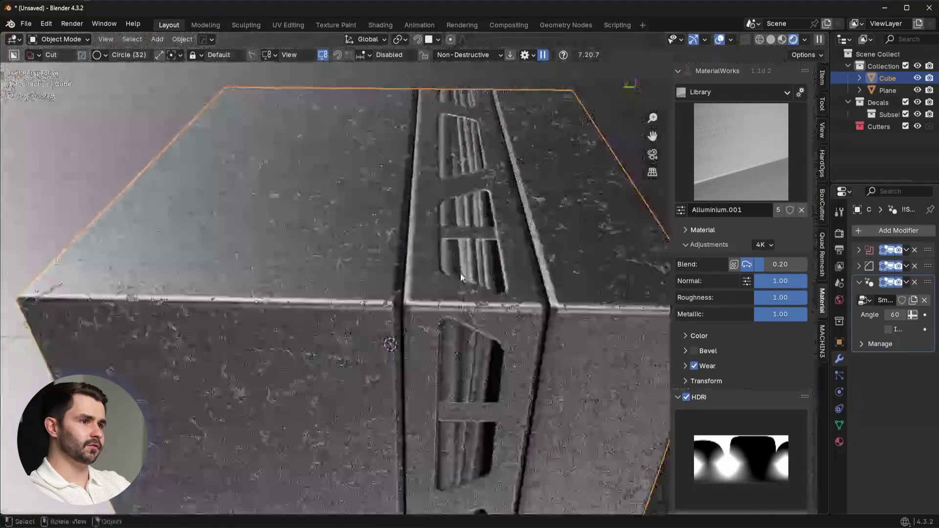
{"action": "middle_click_drag", "start_coordinate": [457, 314], "coordinate": [478, 298]}
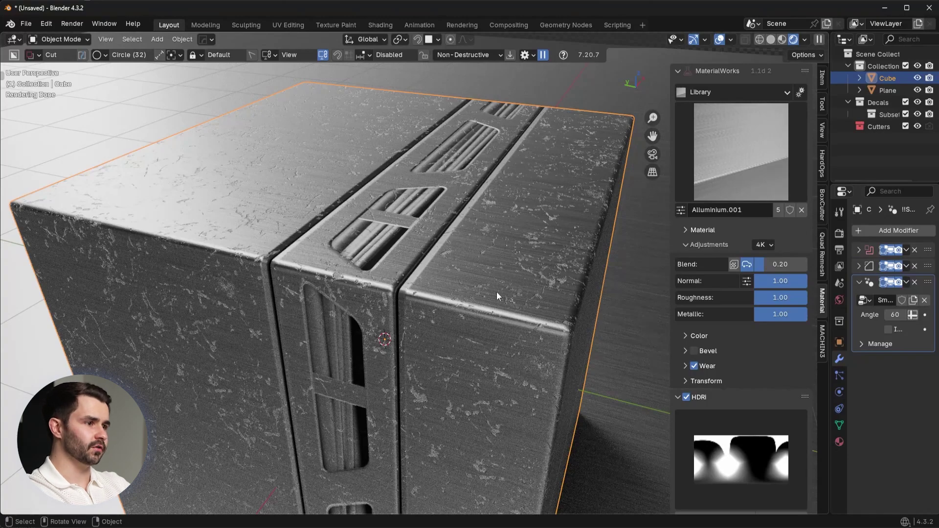
- Set the Dents A wear strength to 0.01 and add a third wear layer of type Smudge to the cube's material
{"action": "left_click", "coordinate": [686, 366]}
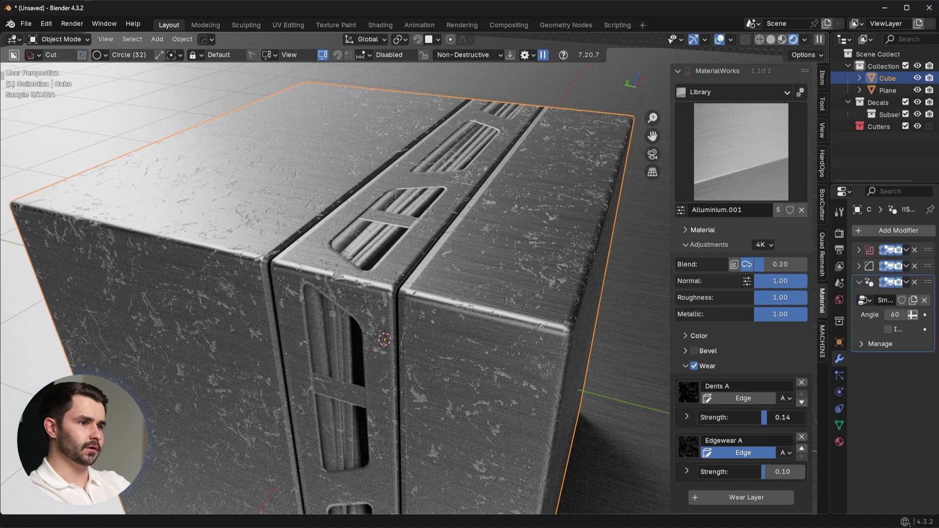
{"action": "left_click_drag", "start_coordinate": [767, 417], "coordinate": [762, 417]}
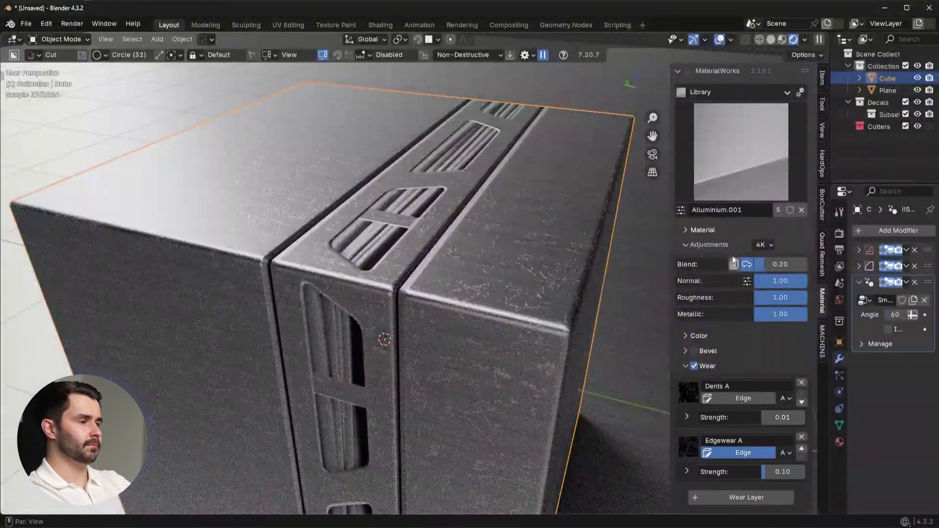
{"action": "left_click", "coordinate": [758, 496]}
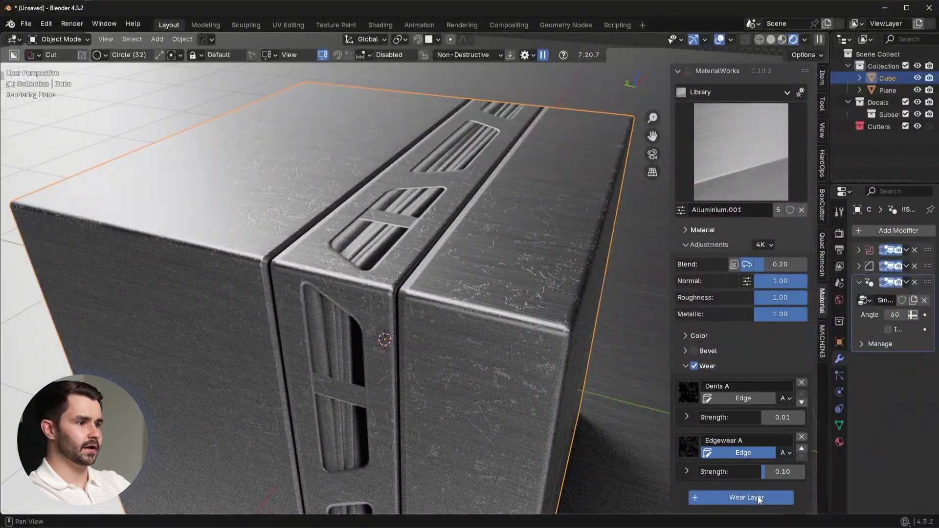
{"action": "scroll", "coordinate": [734, 420], "scroll_direction": "down", "scroll_amount": 3}
{"action": "left_click", "coordinate": [686, 431]}
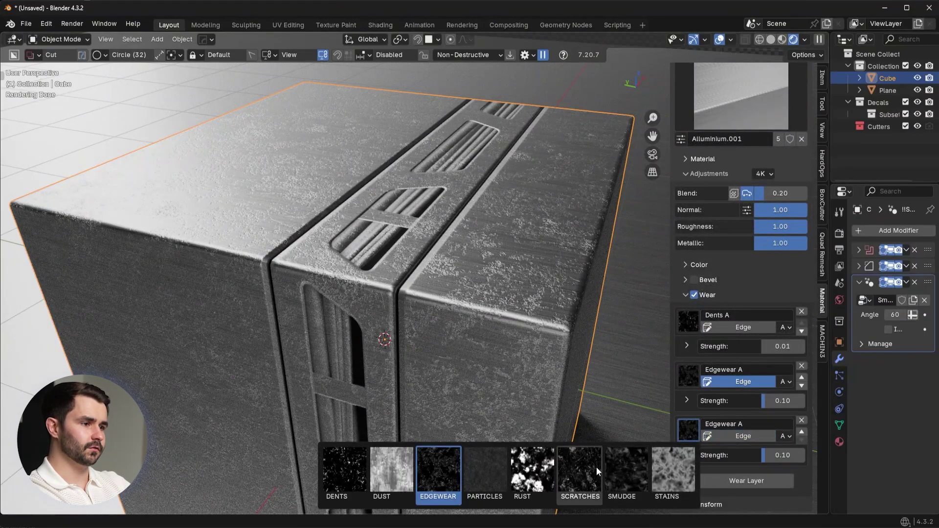
{"action": "left_click", "coordinate": [626, 469]}
- Examine how the dents, edge wear and smudges blend across the trim strip's vents and the cube's surrounding faces
{"action": "mouse_move", "coordinate": [524, 337]}
{"action": "middle_mouse_down"}
{"action": "mouse_move", "coordinate": [490, 330]}
{"action": "mouse_move", "coordinate": [541, 346]}
{"action": "mouse_move", "coordinate": [566, 287]}
{"action": "middle_mouse_up"}
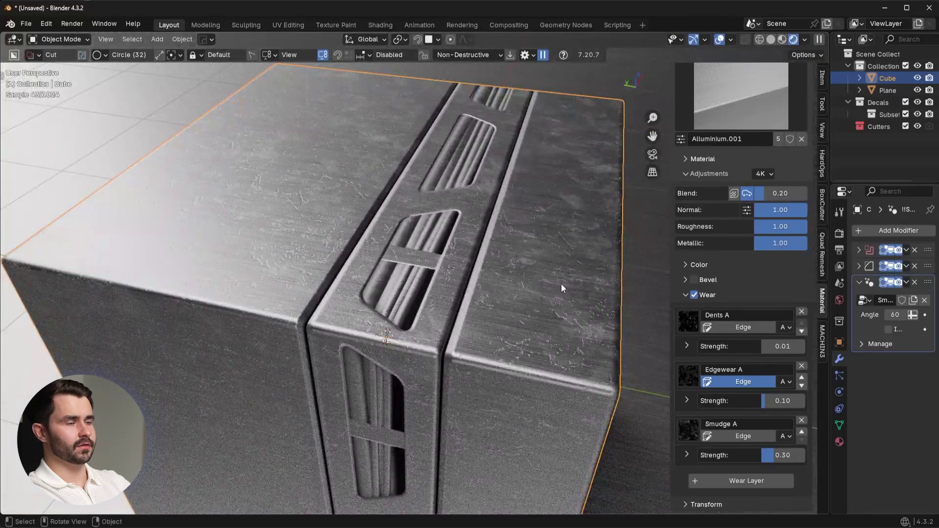
{"action": "scroll", "coordinate": [521, 296], "scroll_direction": "up", "scroll_amount": 5}
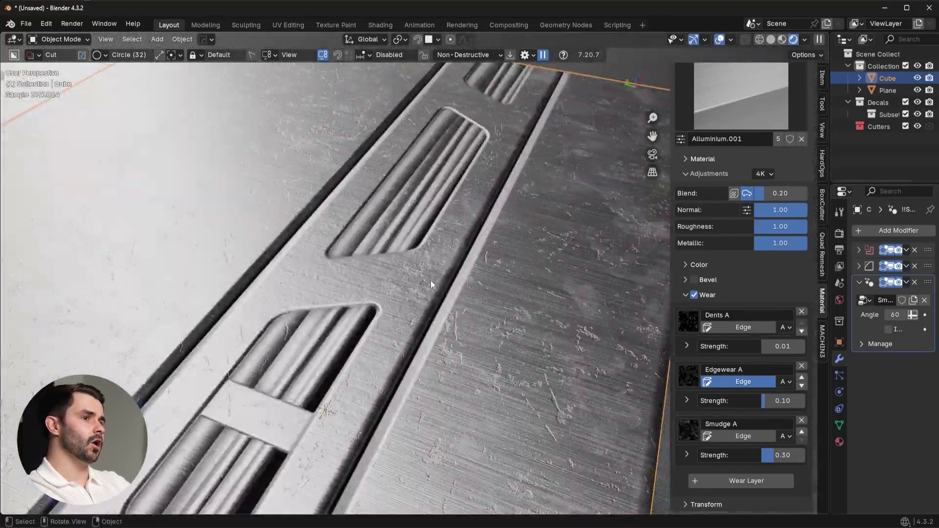
{"action": "middle_click_drag", "start_coordinate": [430, 281], "coordinate": [446, 265]}
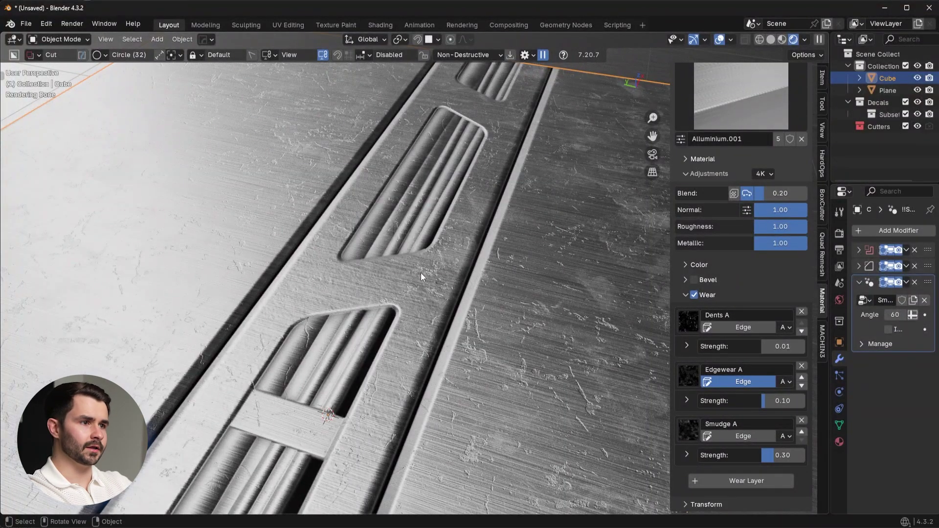
{"action": "middle_click_drag", "start_coordinate": [485, 241], "coordinate": [489, 238]}
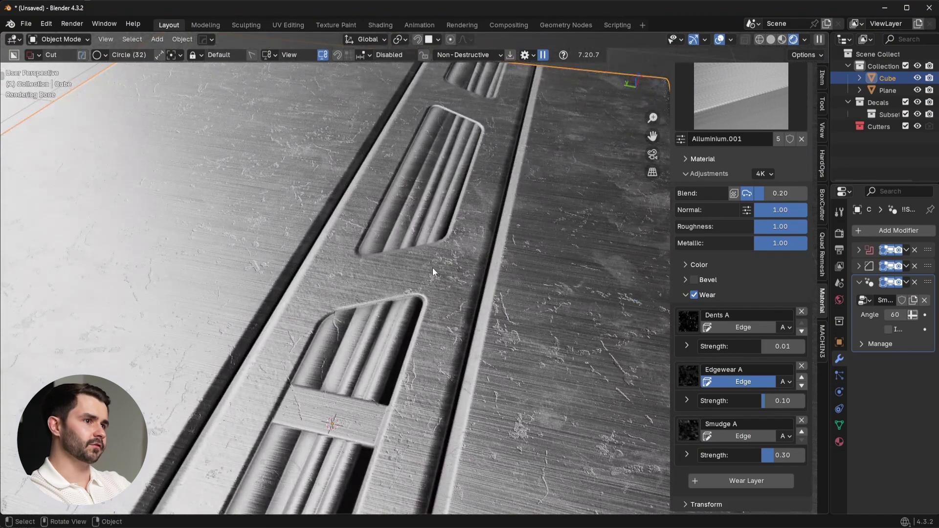
{"action": "middle_click_drag", "start_coordinate": [432, 269], "coordinate": [427, 247]}
{"action": "scroll", "coordinate": [454, 265], "scroll_direction": "down", "scroll_amount": 5}
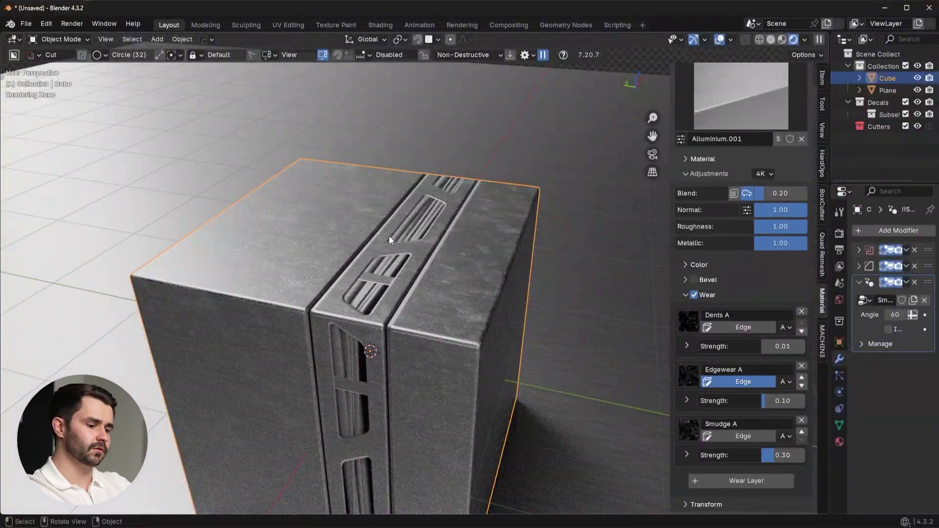
{"action": "scroll", "coordinate": [465, 268], "scroll_direction": "up", "scroll_amount": 4}
{"action": "middle_click_drag", "start_coordinate": [463, 268], "coordinate": [422, 267]}
{"action": "scroll", "coordinate": [454, 265], "scroll_direction": "down", "scroll_amount": 5}
{"action": "scroll", "coordinate": [422, 264], "scroll_direction": "up", "scroll_amount": 3}
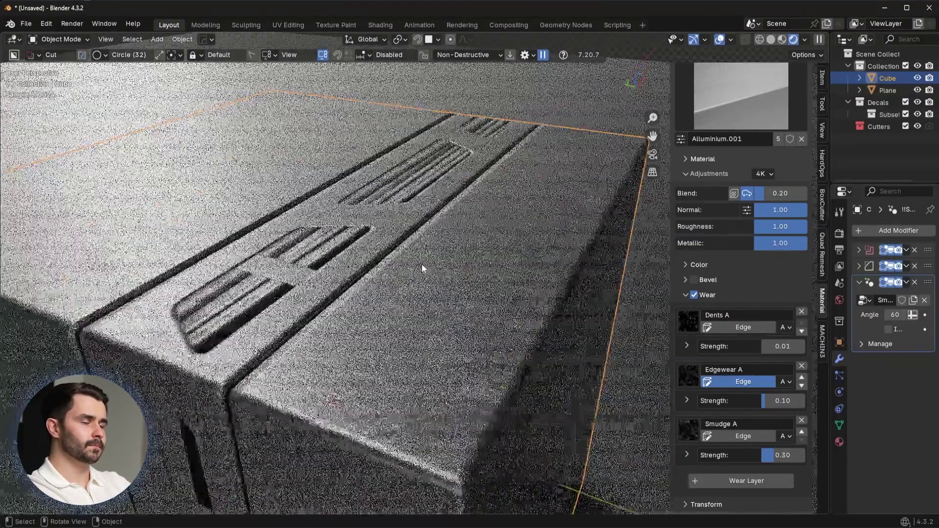
- Look over the available decal and trimsheet libraries, and close the overview without choosing anything
{"action": "key", "text": "d"}
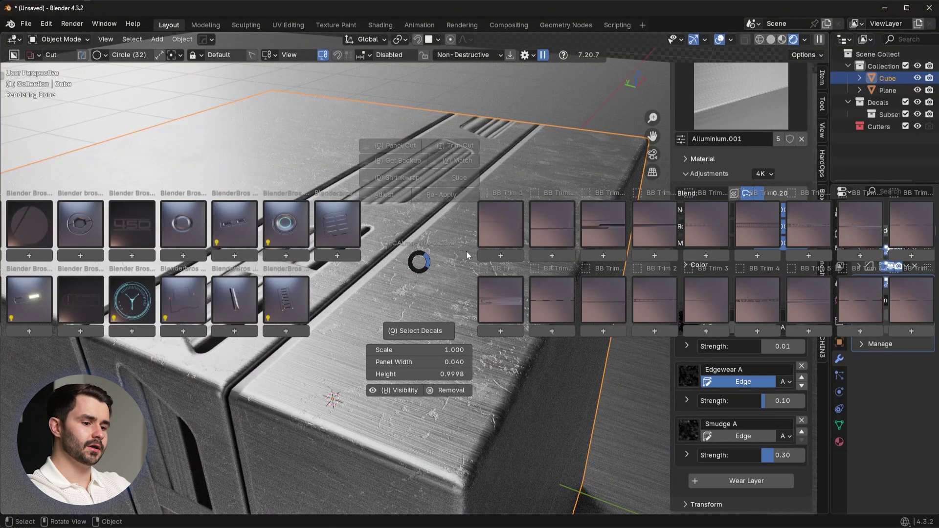
{"action": "key", "text": "Escape"}
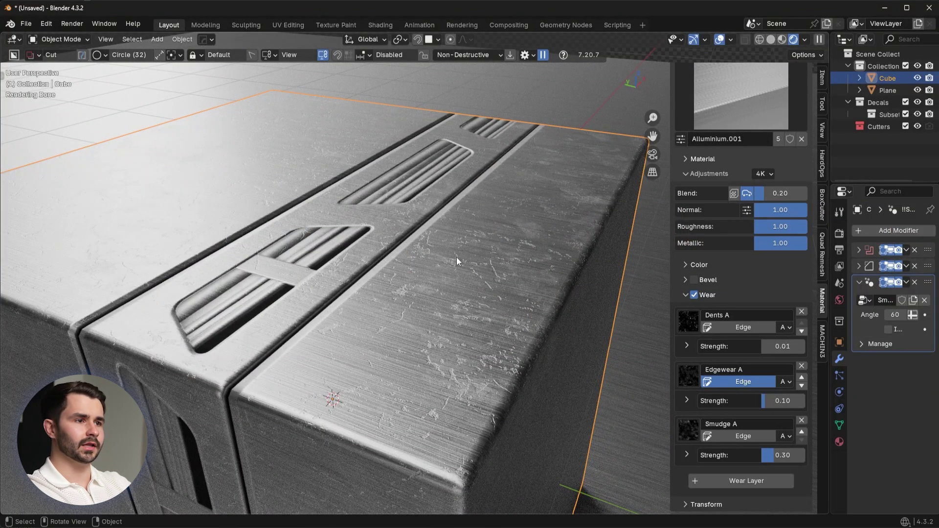
{"action": "scroll", "coordinate": [445, 272], "scroll_direction": "down", "scroll_amount": 6}
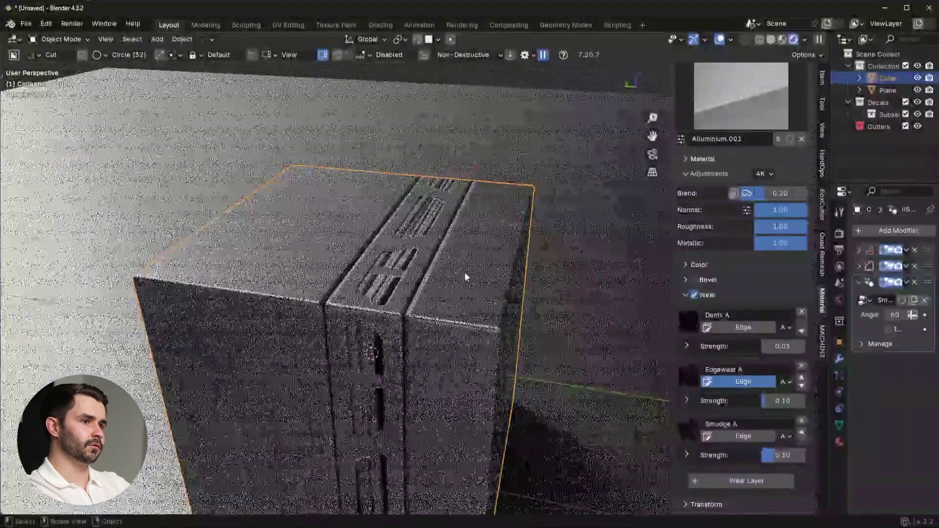